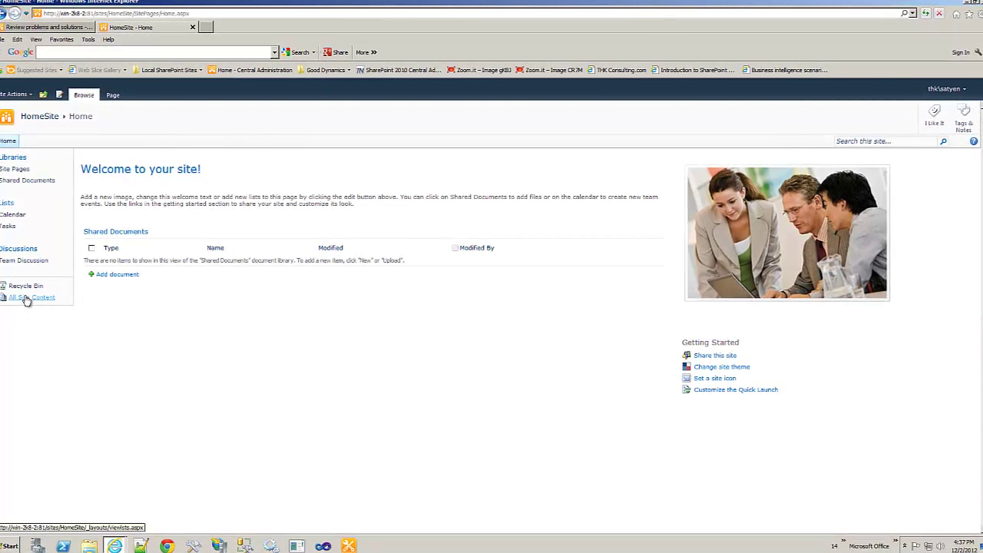
Step: Create a new survey named 'Student Survey' from the Survey template in All Site Content
left_click(26, 299)
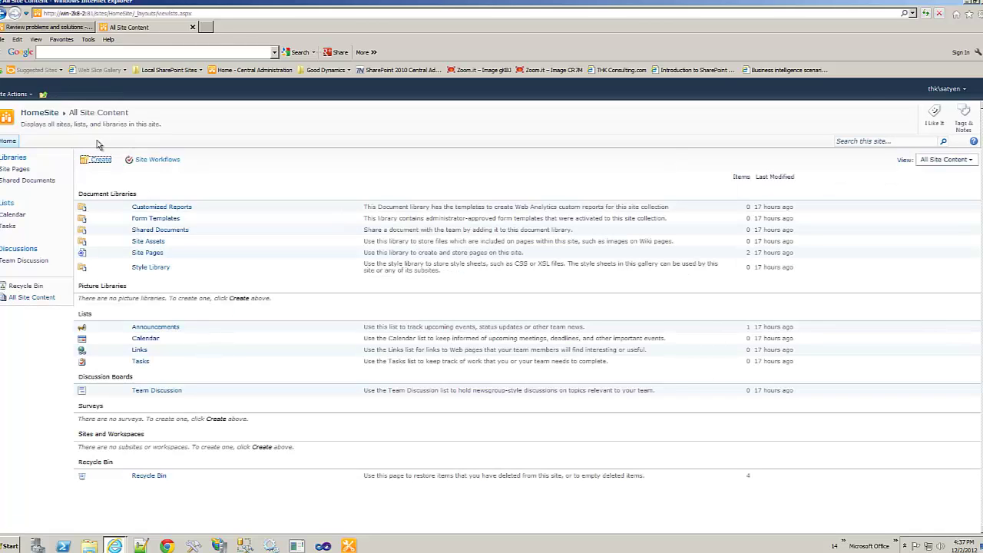
left_click(97, 162)
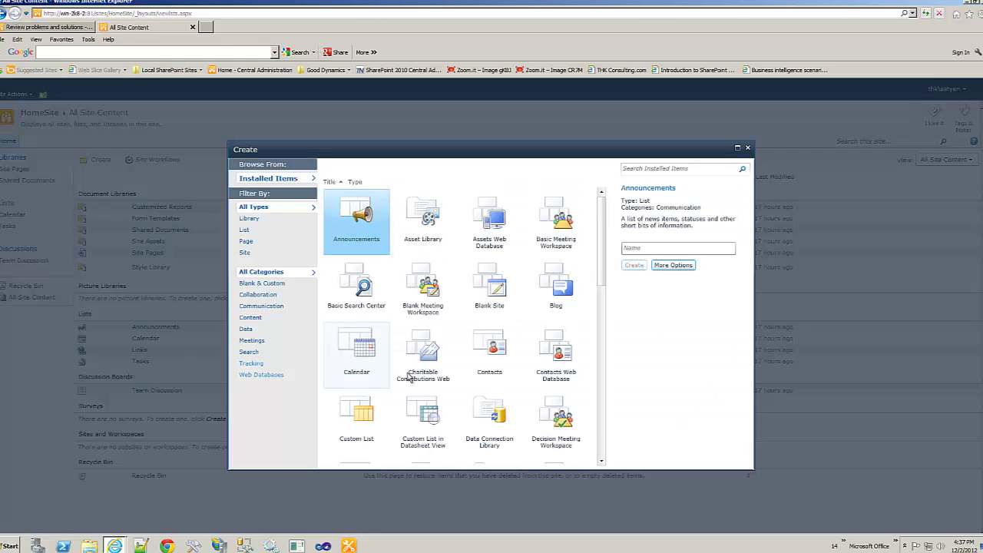
left_click_drag(604, 256, 598, 419)
left_click(364, 399)
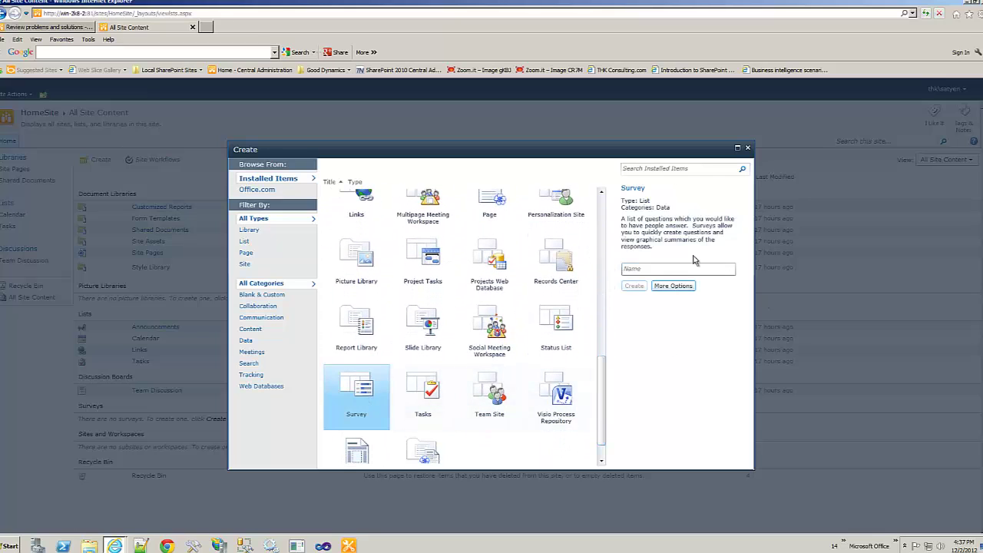
left_click(657, 269)
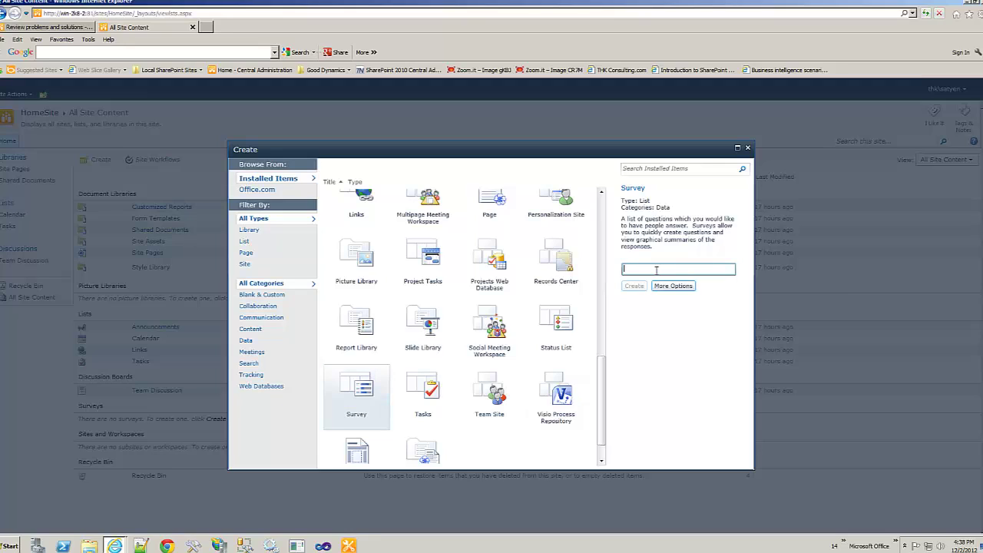
type("Student Survey")
left_click(637, 287)
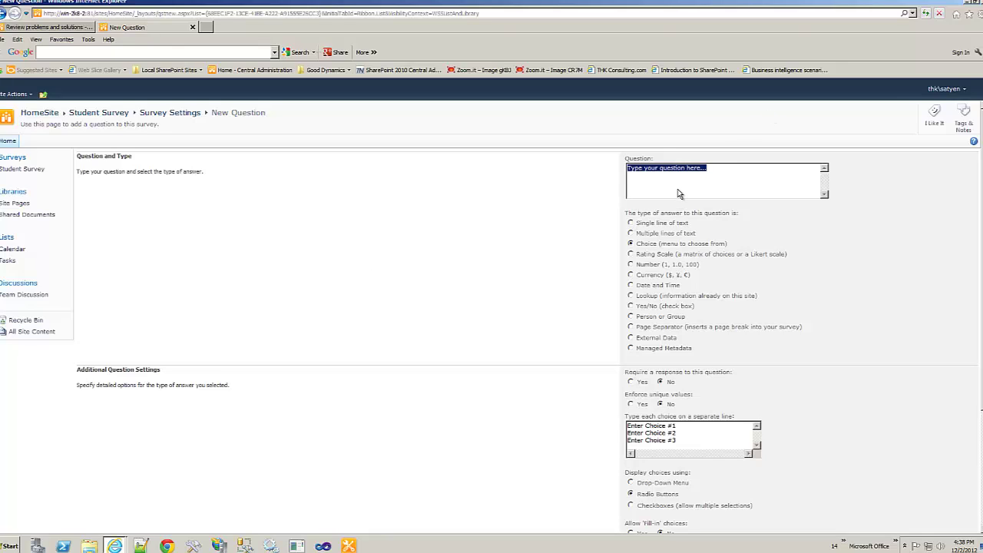
Step: Enter the question 'Are you a student' and set its answer type to Choice
type("Are you a student?")
left_click(631, 306)
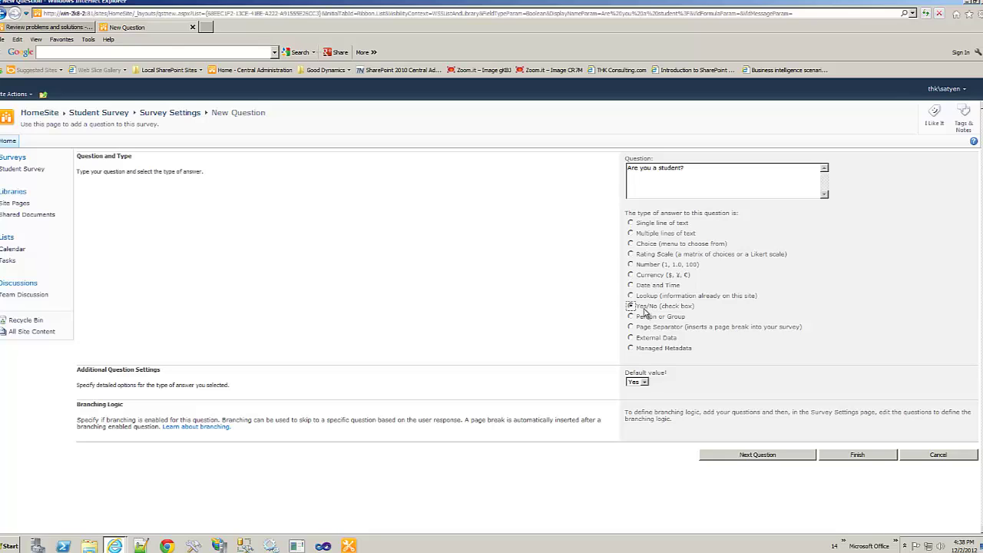
left_click(630, 244)
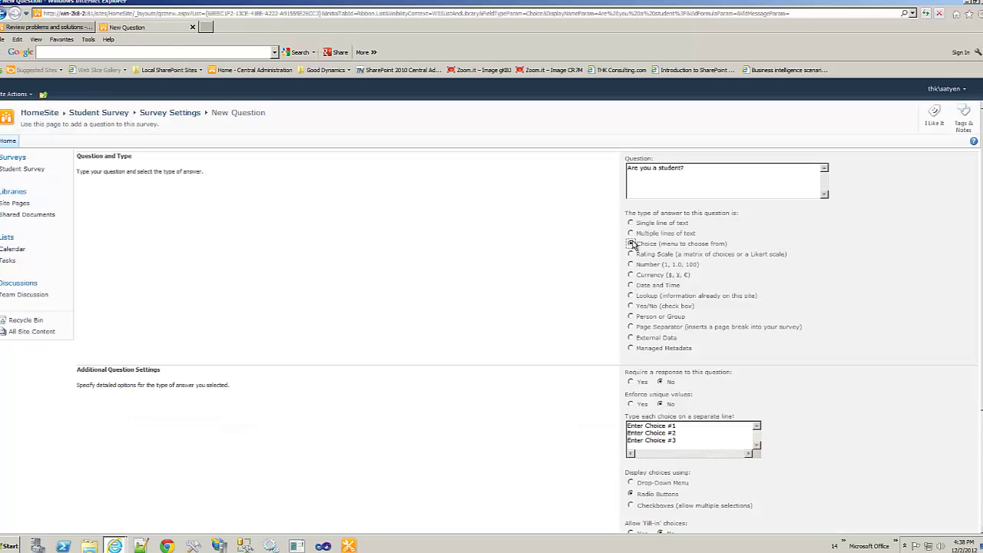
Step: Replace the placeholder choices with Yes, No and In Future
left_click_drag(678, 440, 627, 426)
type("Yes")
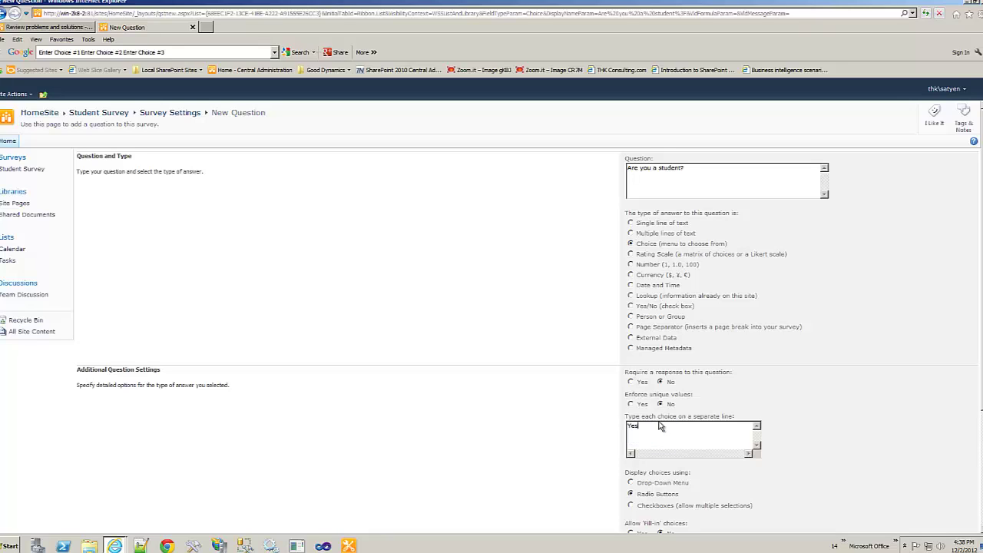
key("Return")
type("No")
key("Return")
type("In Future")
scroll(891, 372, "down", 4)
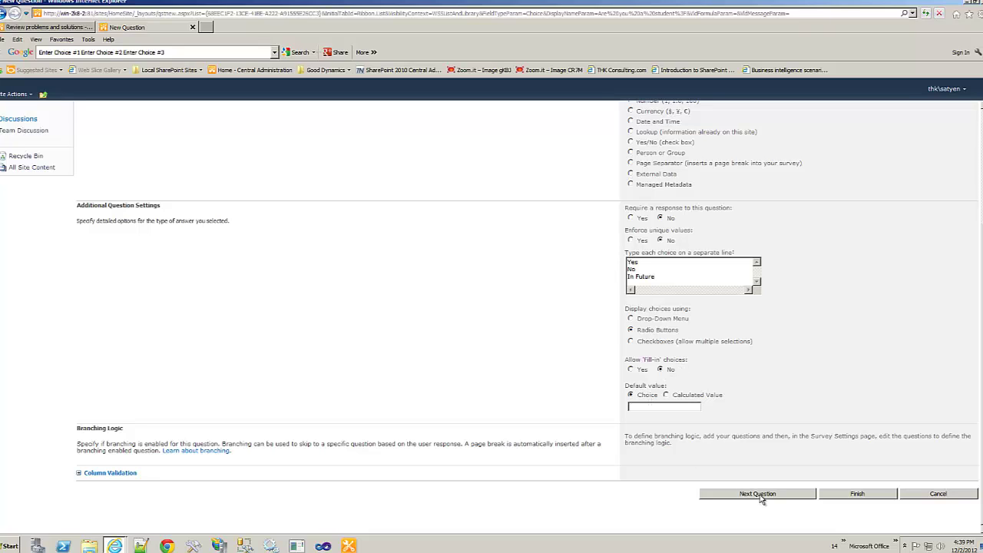
Step: Save the first question and add 'Course Registered' with choices SharePoint, SQL Server and VB
left_click(761, 498)
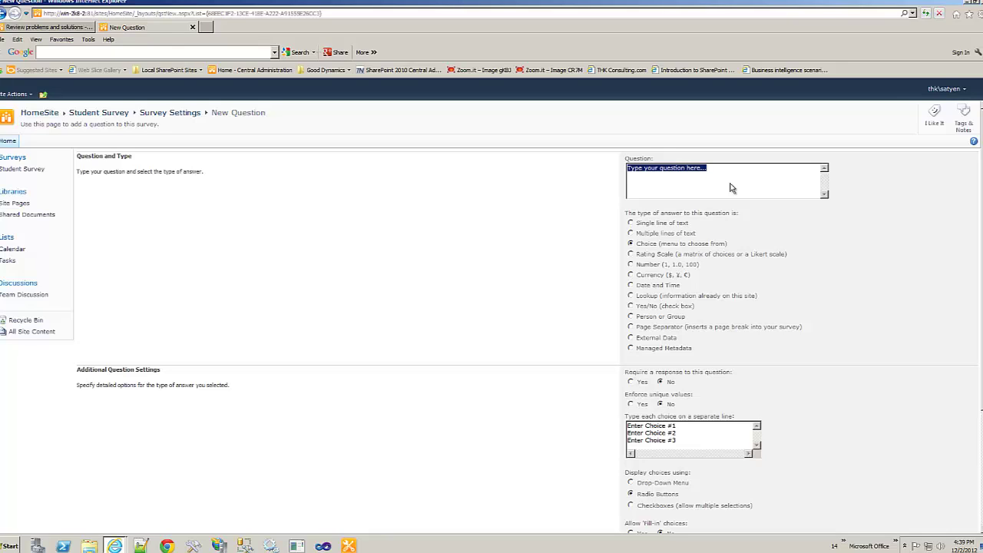
type("Cours")
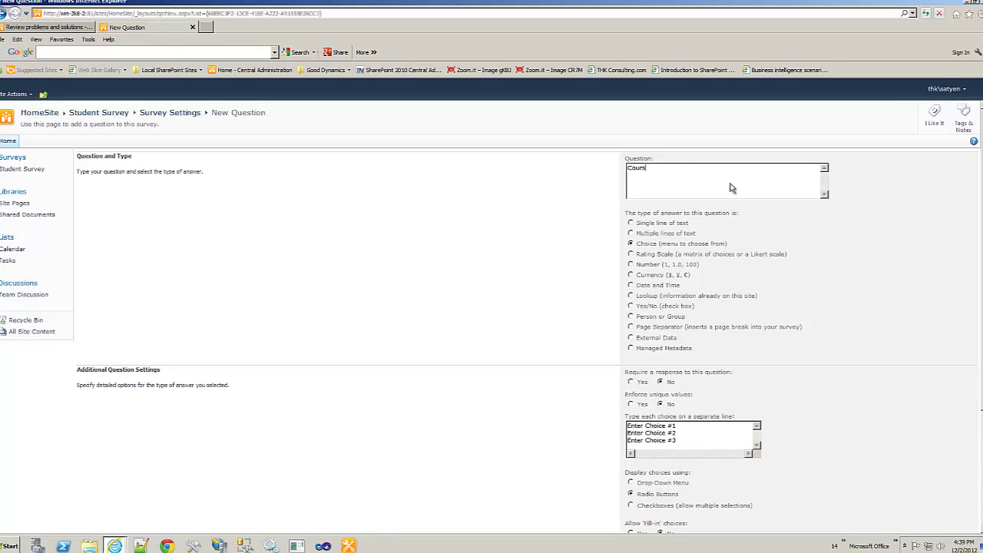
type("e Registered")
left_click_drag(696, 443, 630, 425)
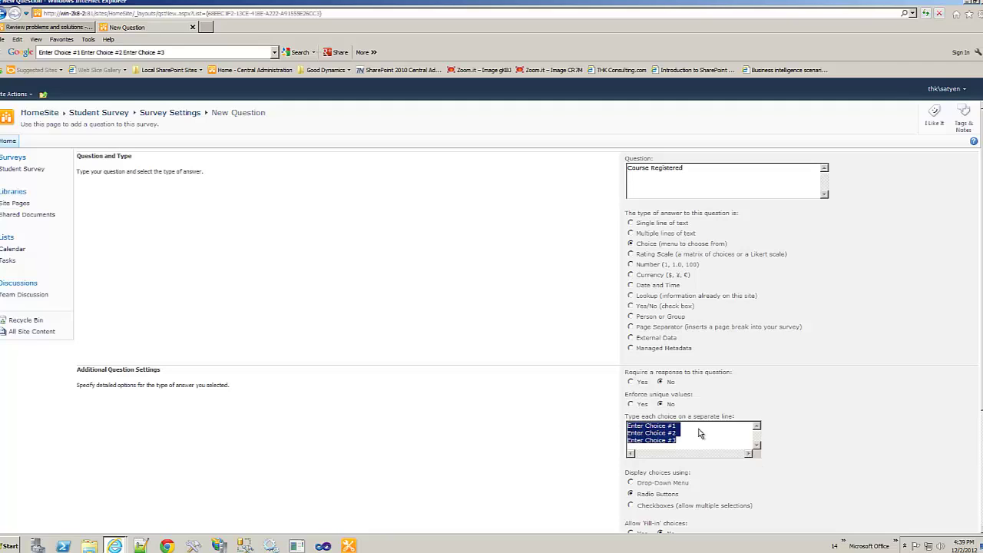
type("SharePoint")
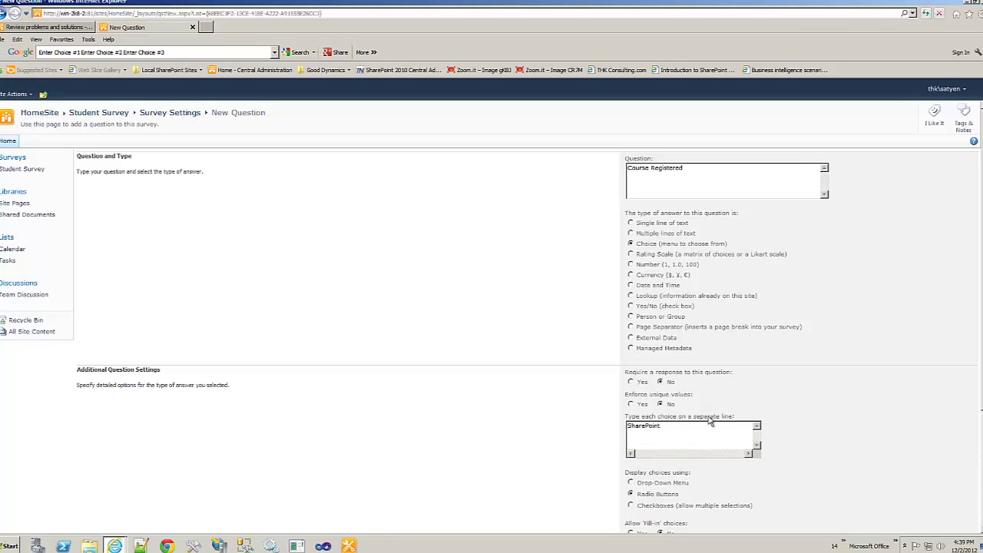
key("Return")
type("SQL Server")
key("Return")
type("VB")
scroll(866, 454, "down", 1)
scroll(866, 454, "down", 2)
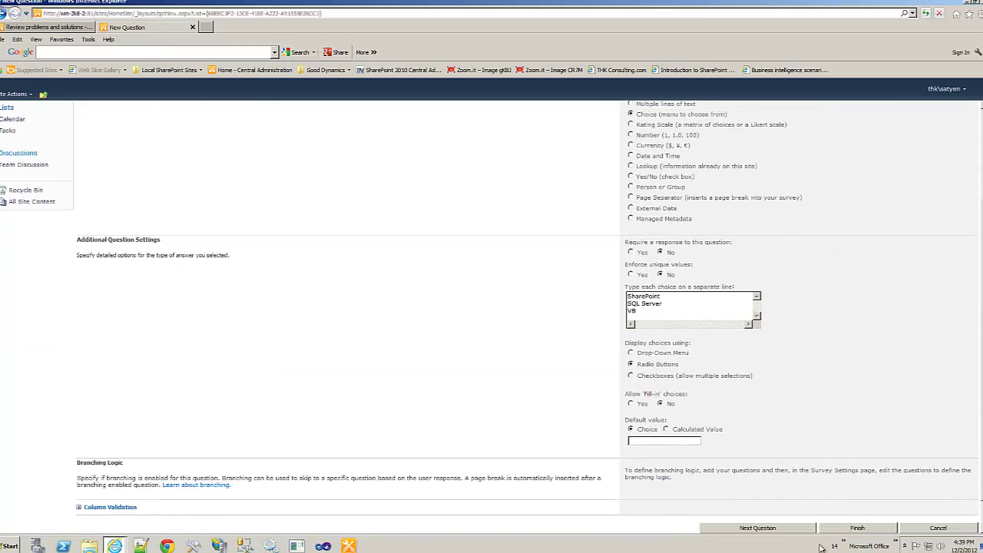
Step: Add 'Name of the Instructor' as a Person or Group question showing Name (with presence), then save it
left_click(774, 528)
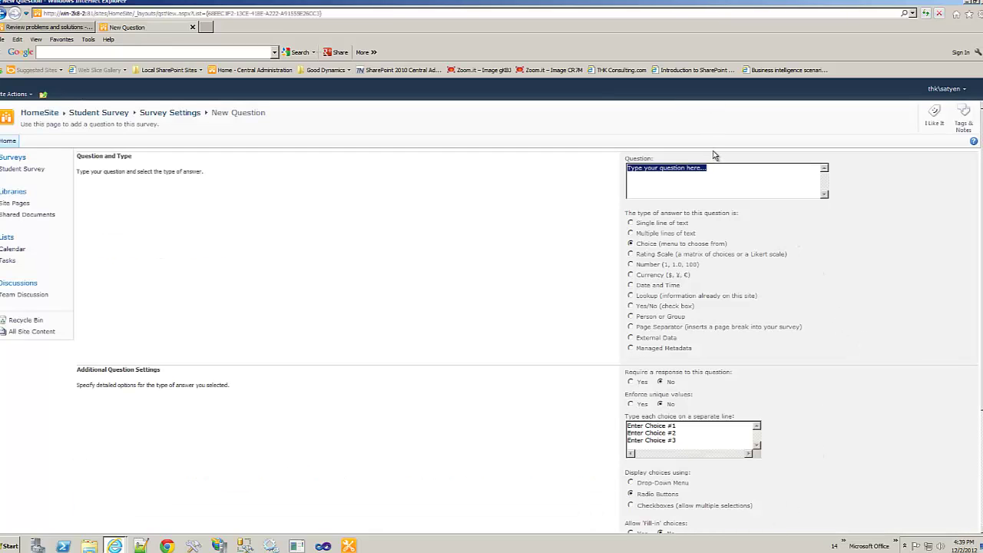
type("Name of the Instructor")
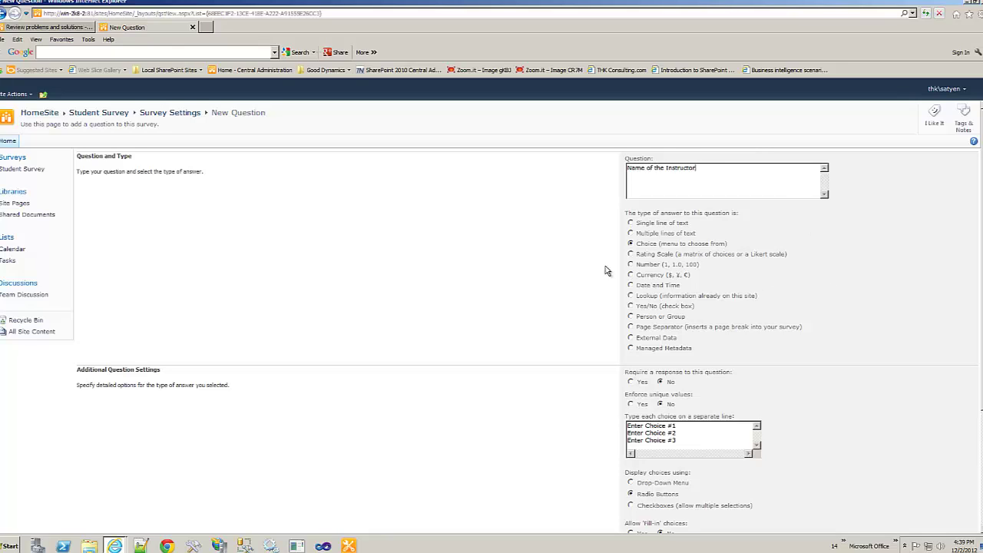
left_click(631, 316)
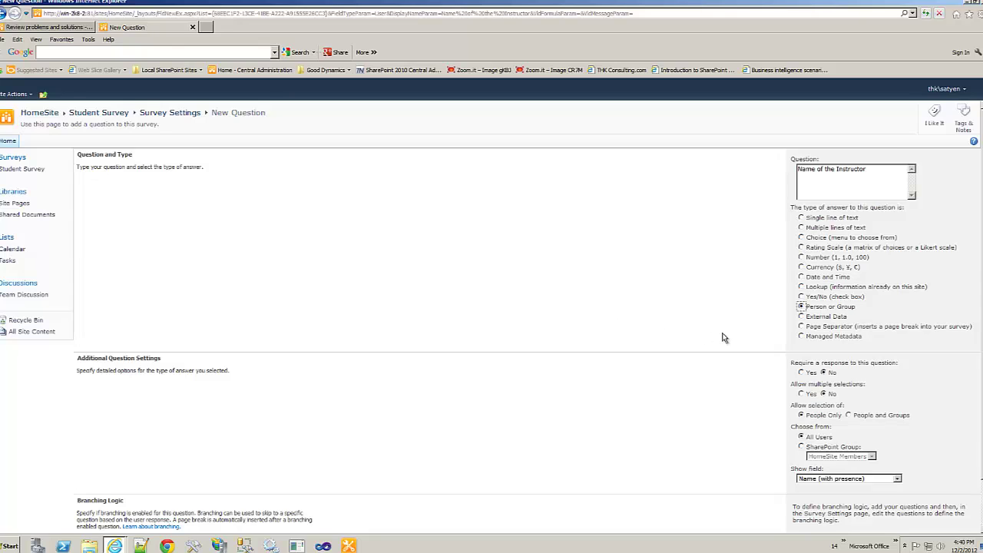
scroll(724, 338, "down", 2)
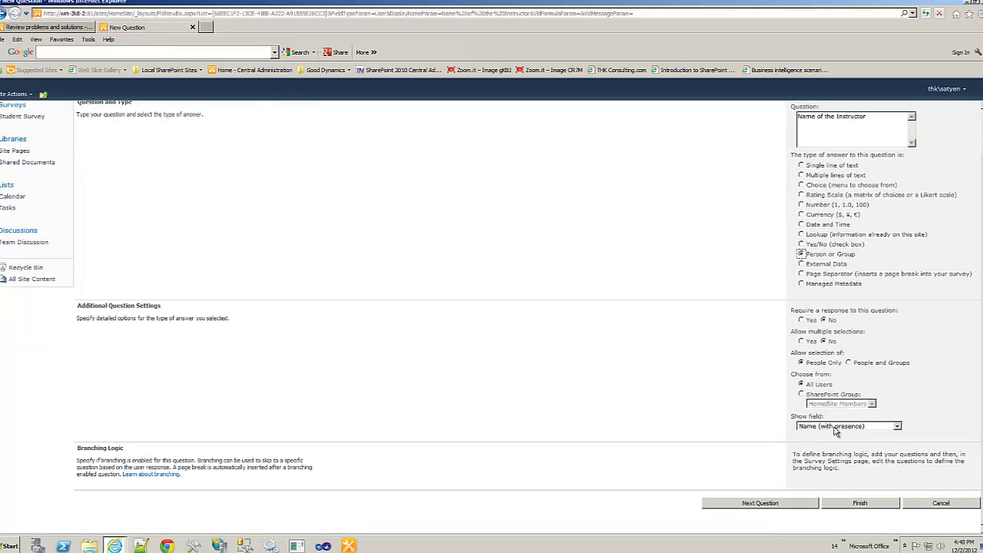
left_click(897, 428)
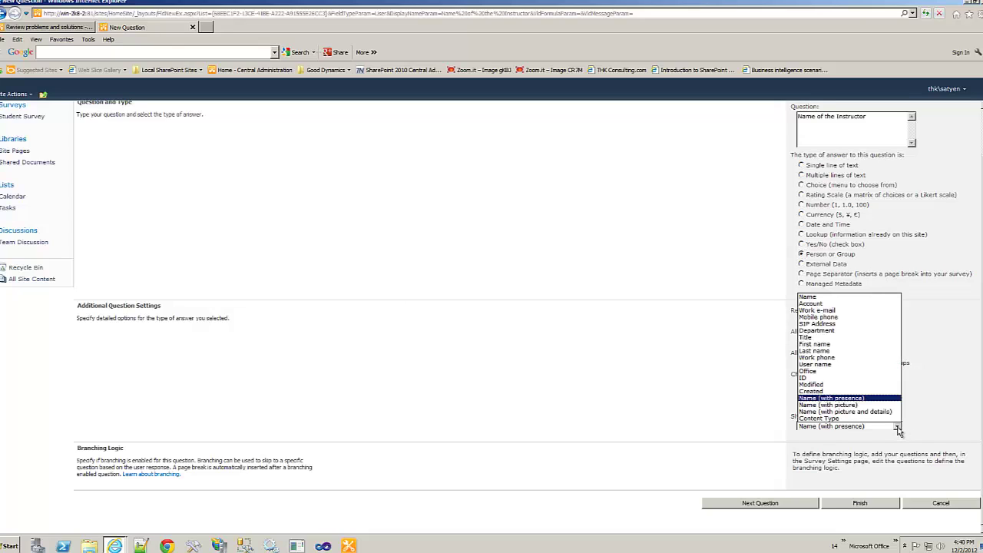
left_click(831, 399)
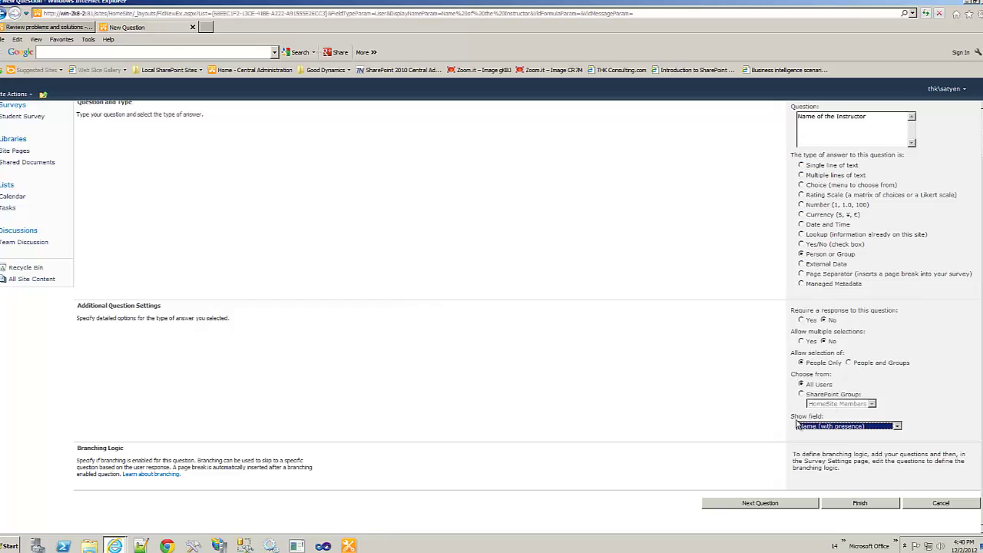
left_click(778, 504)
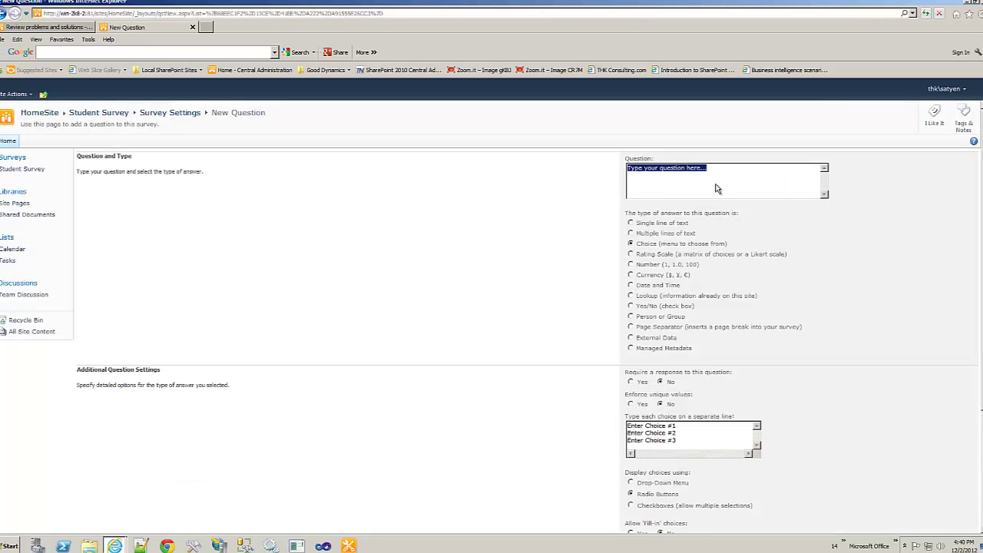
Step: Enter the question 'Rating on the Instructor' with a Rating Scale answer type
type("Rating ")
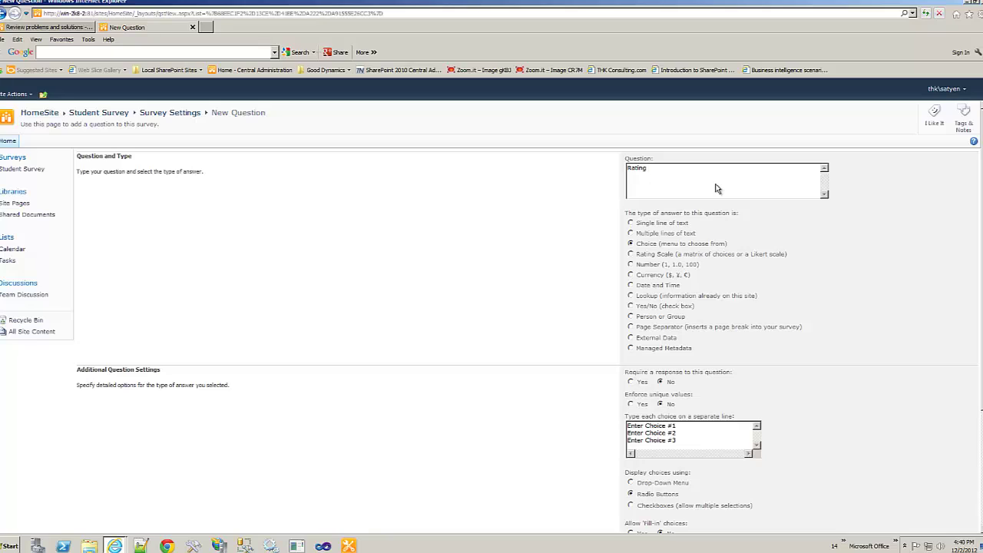
type("on the Instructor")
left_click(631, 254)
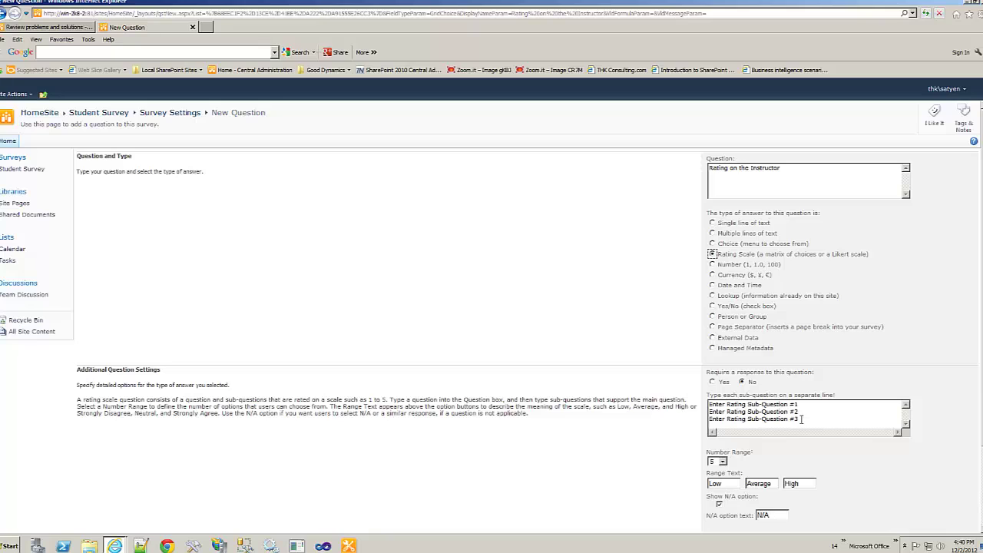
left_click_drag(804, 418, 772, 388)
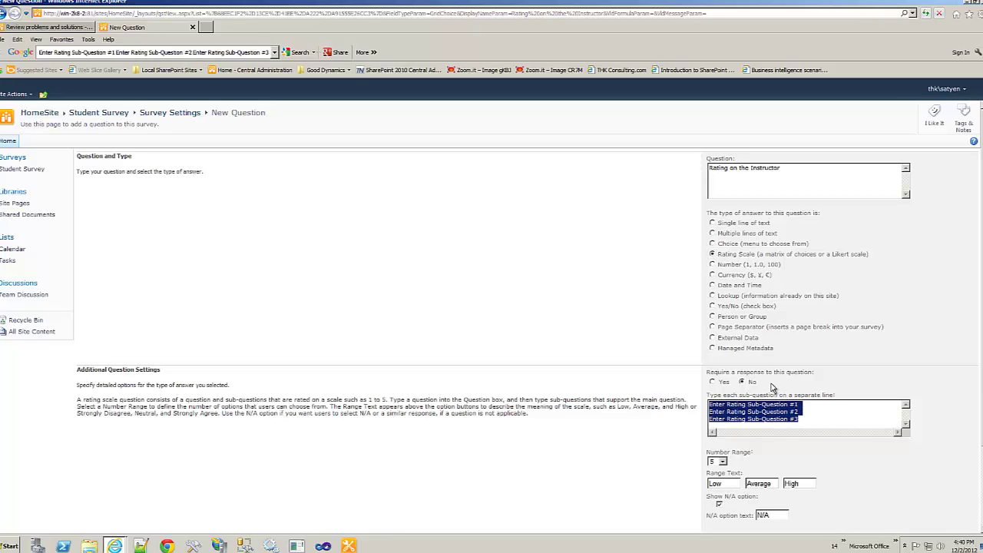
Step: Enter the sub-questions Lecture, Interation and Notes, one per line
type("Lecture")
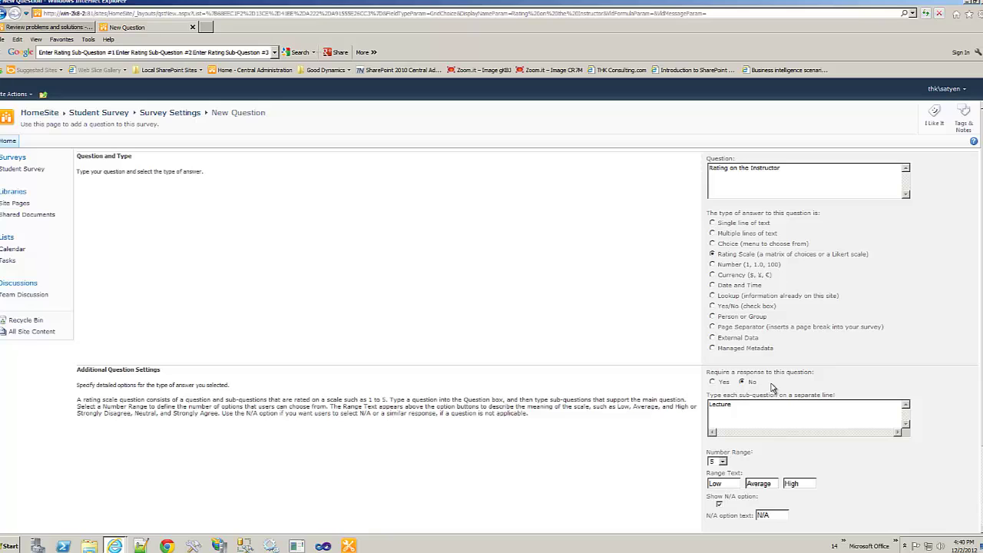
key("Return")
type("Interation wit")
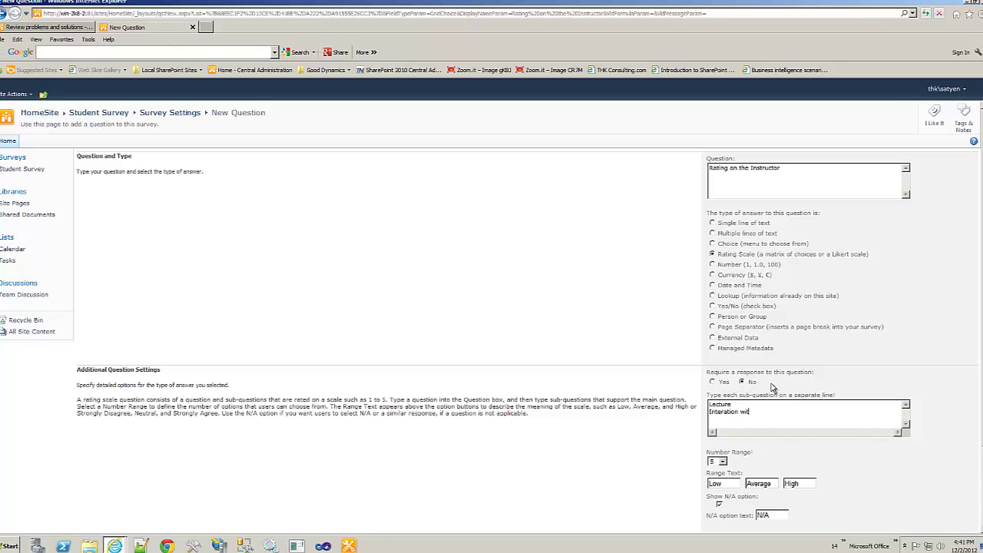
type("h students")
key("Return")
type("Notes")
key("ctrl+shift+Left")
key("ctrl+shift+Left")
key("shift+Left")
key("Delete")
Step: Set the number range to 10 with range labels 1, 5 and 10
scroll(730, 365, "down", 3)
left_click(723, 361)
left_click(717, 416)
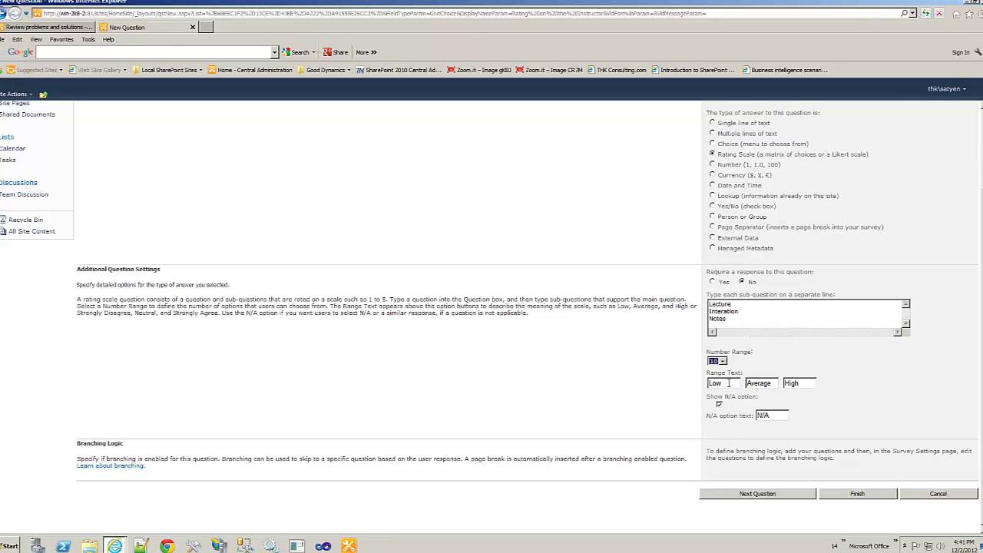
key("Tab")
type("1")
key("Tab")
type("5")
key("Tab")
type("10")
Step: Keep the Show N/A option checked and save the rating question
left_click(719, 405)
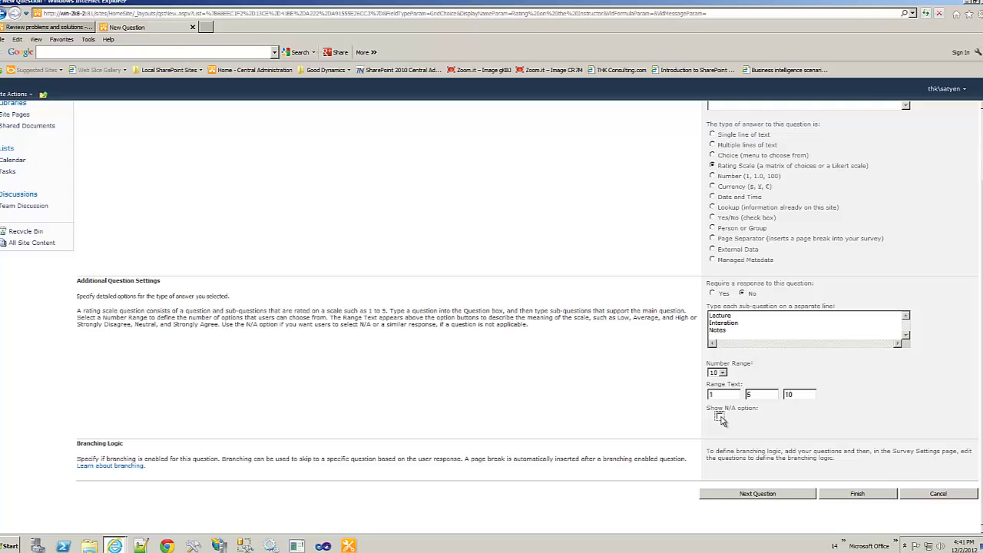
left_click(720, 417)
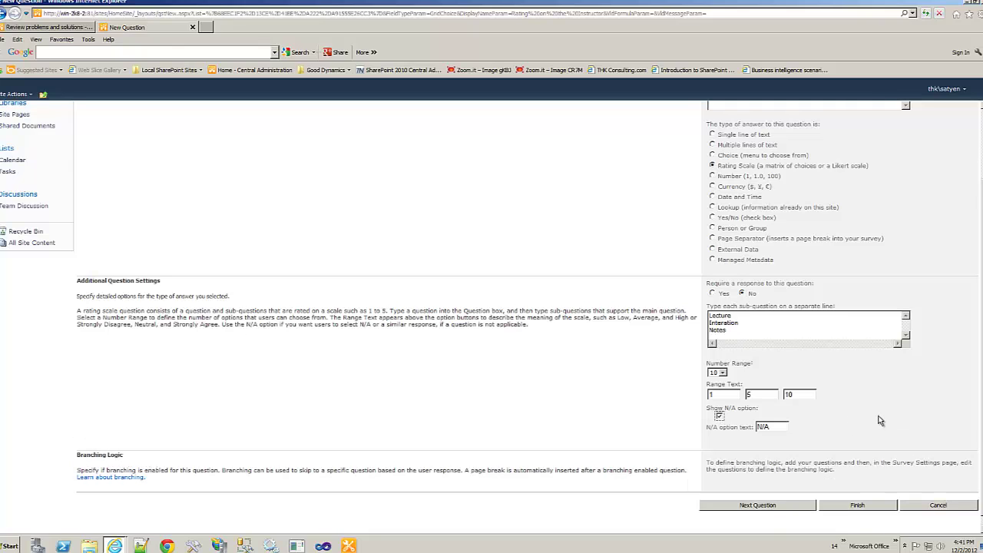
left_click(770, 497)
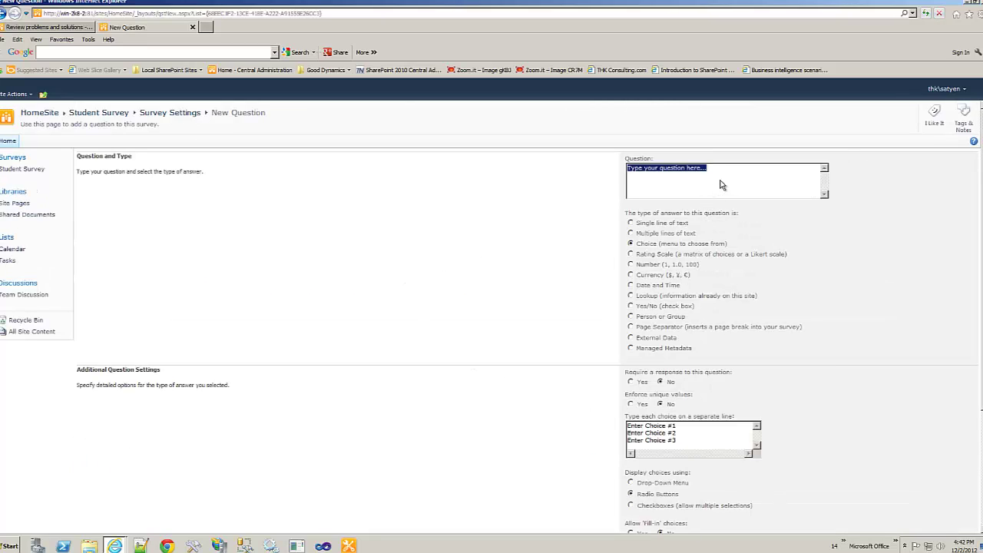
Step: Add 'Comments' as a Multiple lines of text question with 2 editing lines, and save it
type("Comments")
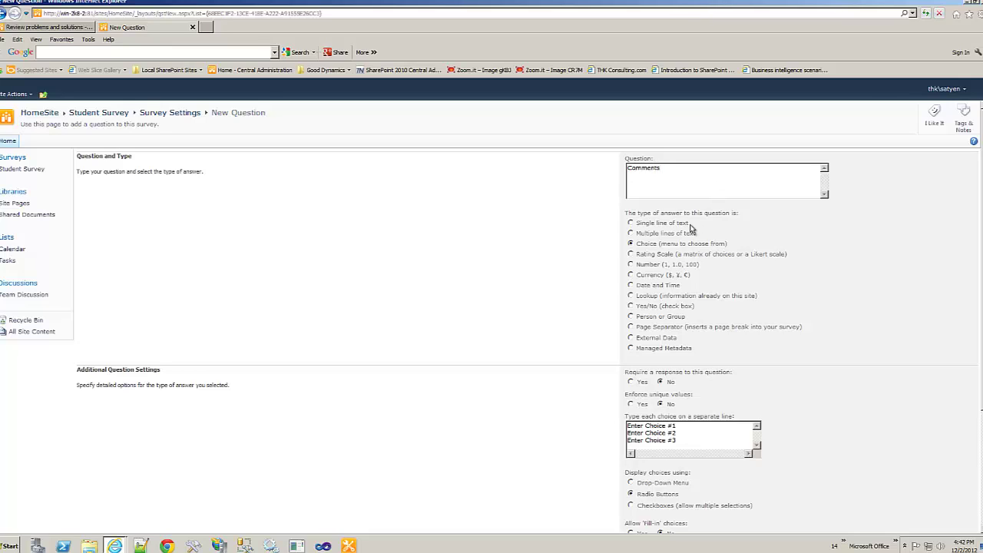
left_click(631, 233)
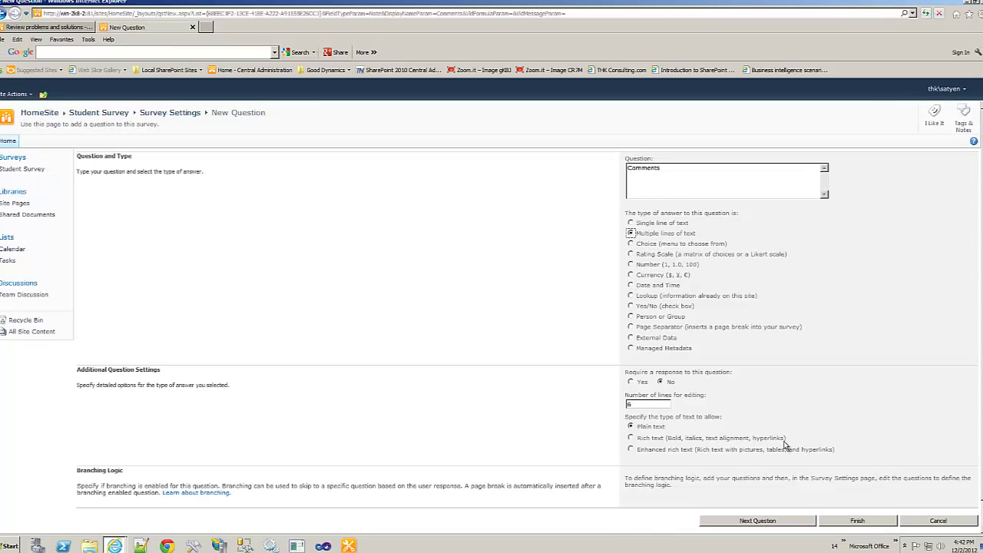
left_click_drag(639, 405, 621, 404)
type("2")
scroll(764, 397, "down", 1)
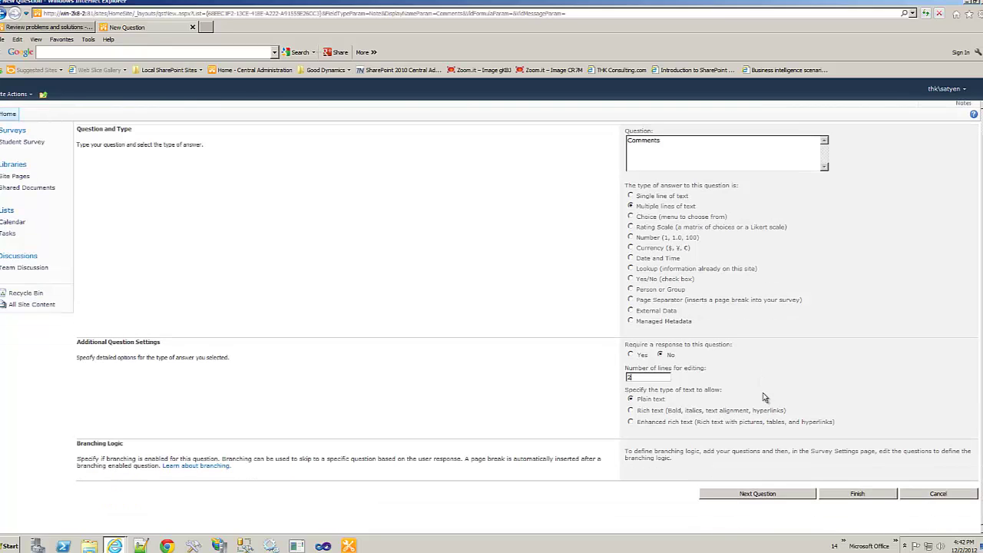
left_click(759, 496)
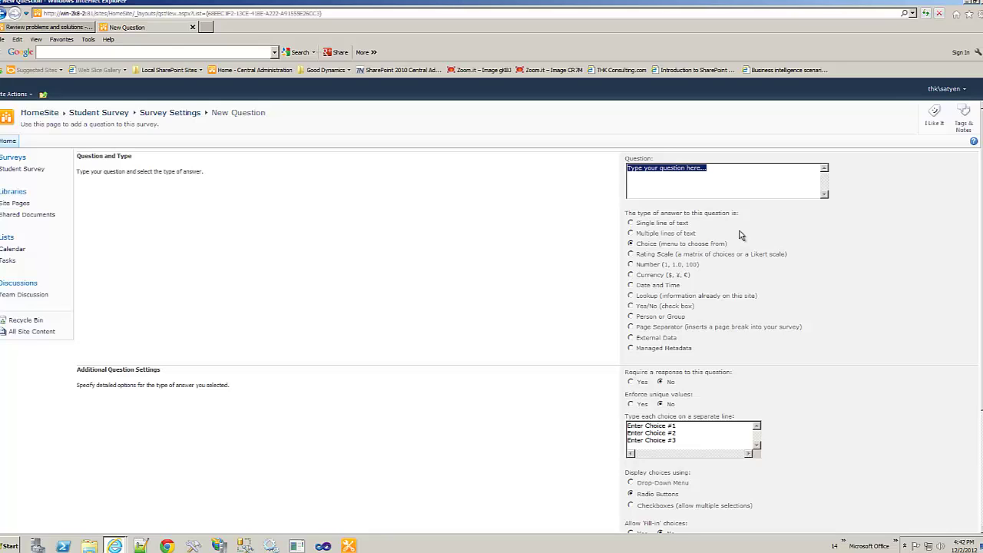
Step: Replace the draft text 'Not a Student Comment' with the question 'Are you interested to be one'
type("Not a")
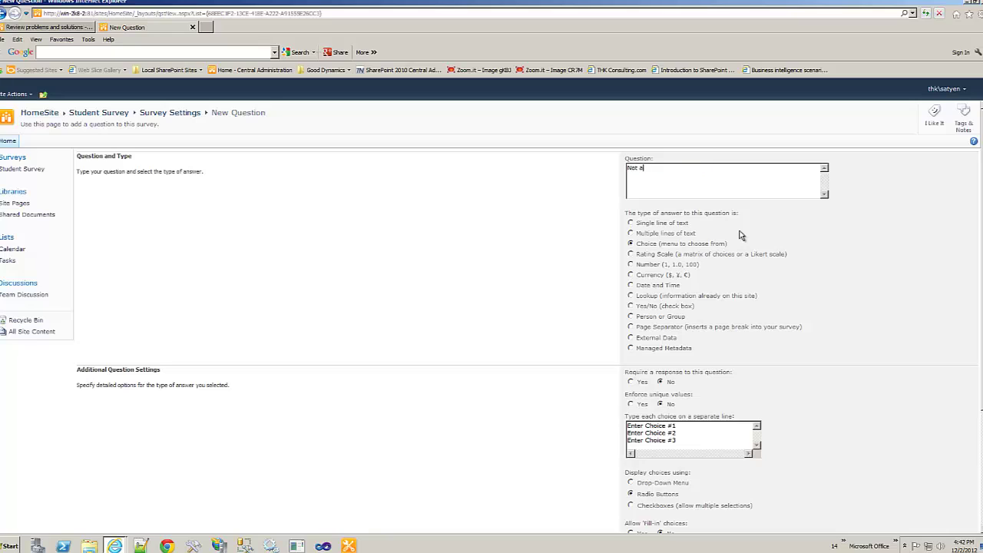
type(" Student Comment")
key("ctrl+a")
key("ctrl+c")
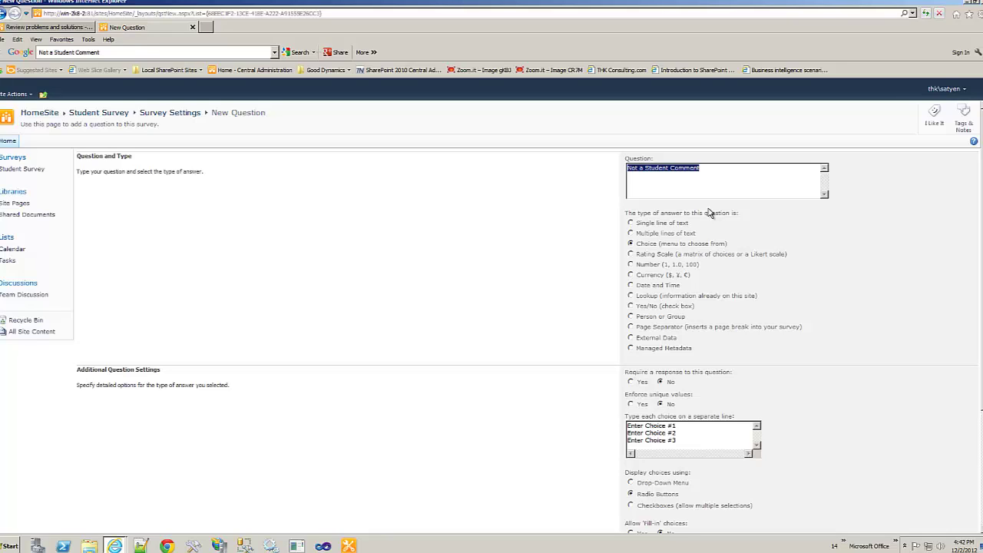
type("Are you")
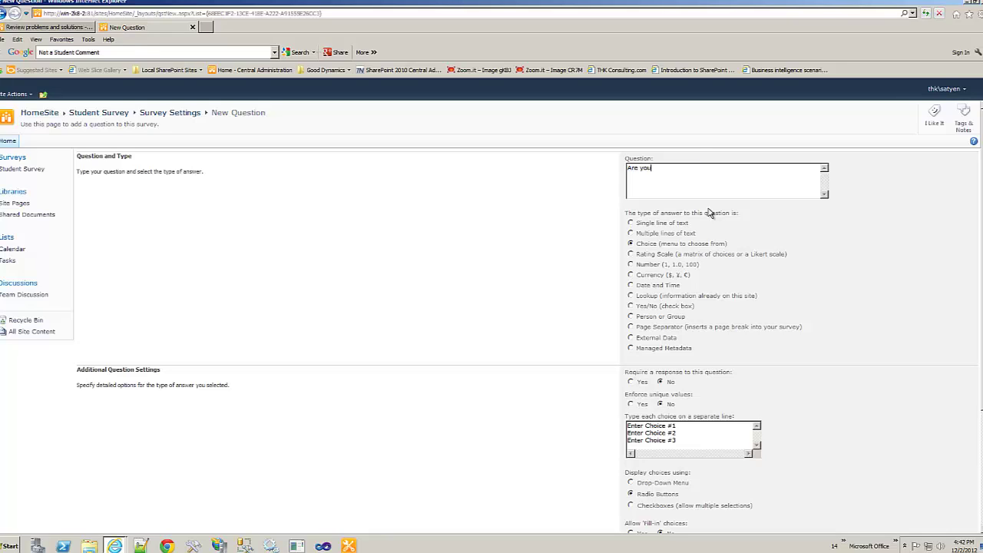
type(" interested to be one?")
Step: Make it a Choice question with the answers Yes and No
left_click(631, 306)
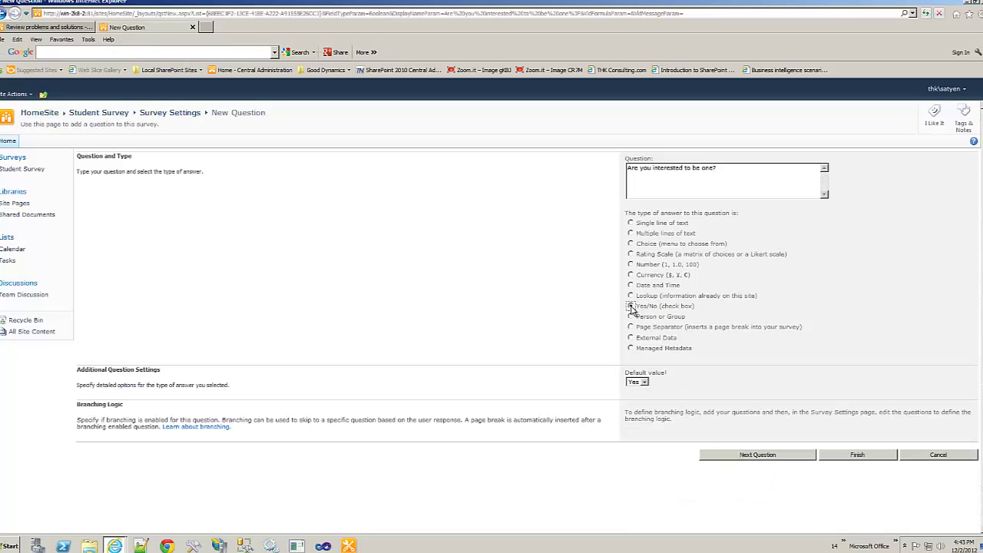
left_click(631, 244)
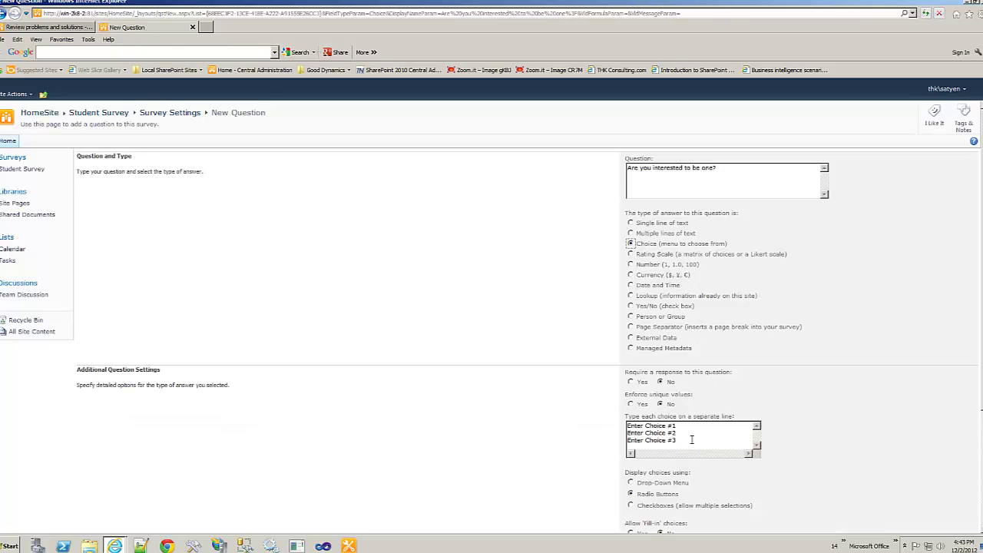
left_click_drag(691, 441, 637, 425)
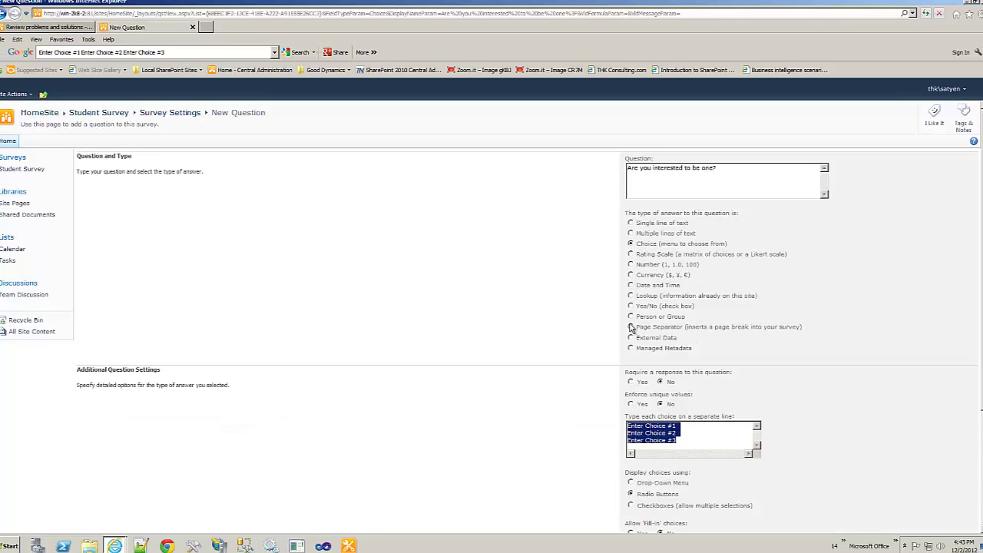
type("Yes ")
type("No")
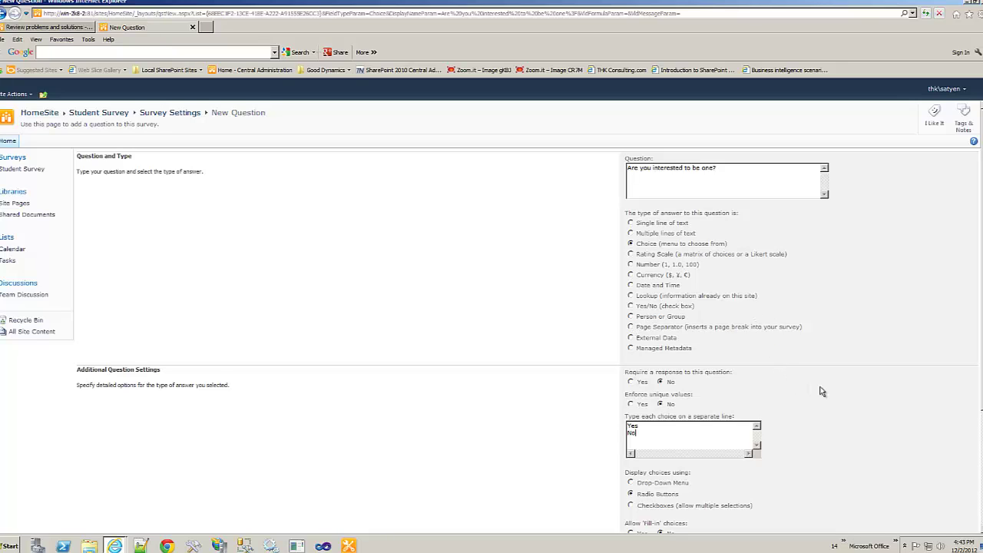
scroll(822, 392, "down", 3)
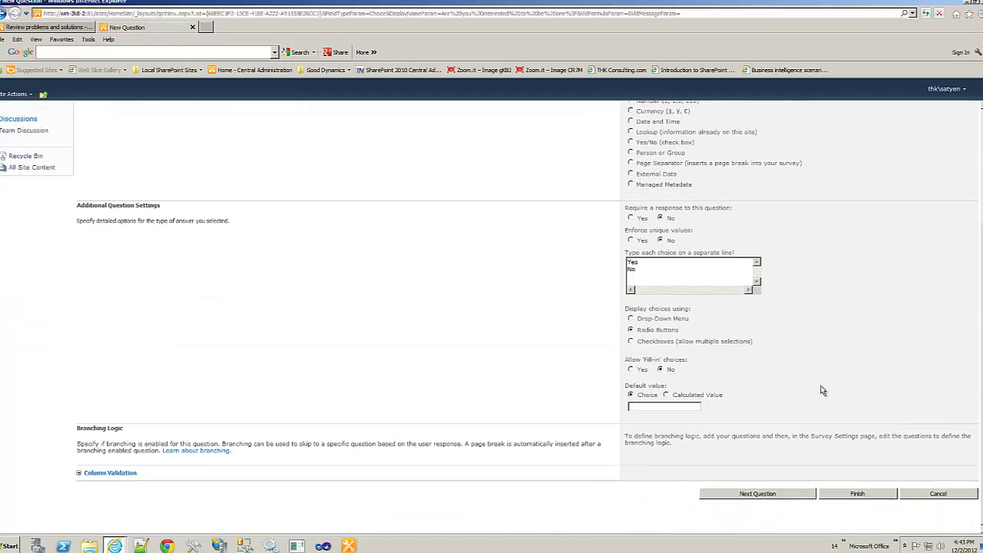
Step: Save the question, add 'Adress & Phone' as Multiple lines of text, and finish
left_click(760, 496)
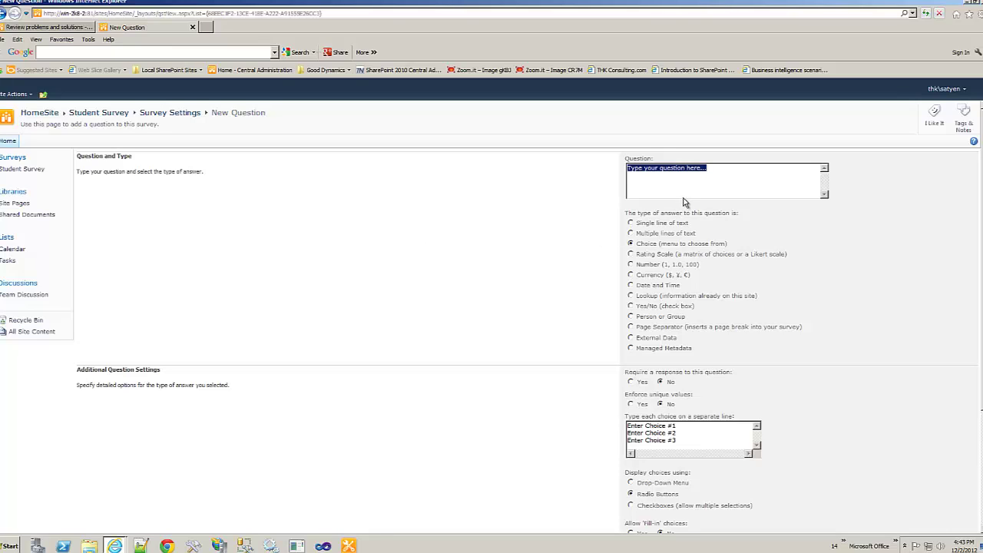
type("Adre")
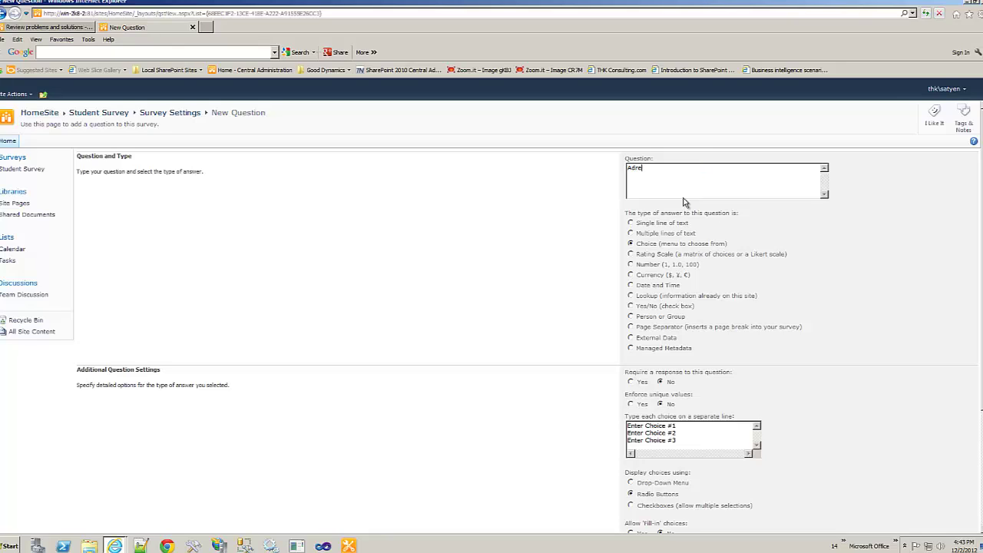
type("ss & Phone")
left_click(631, 234)
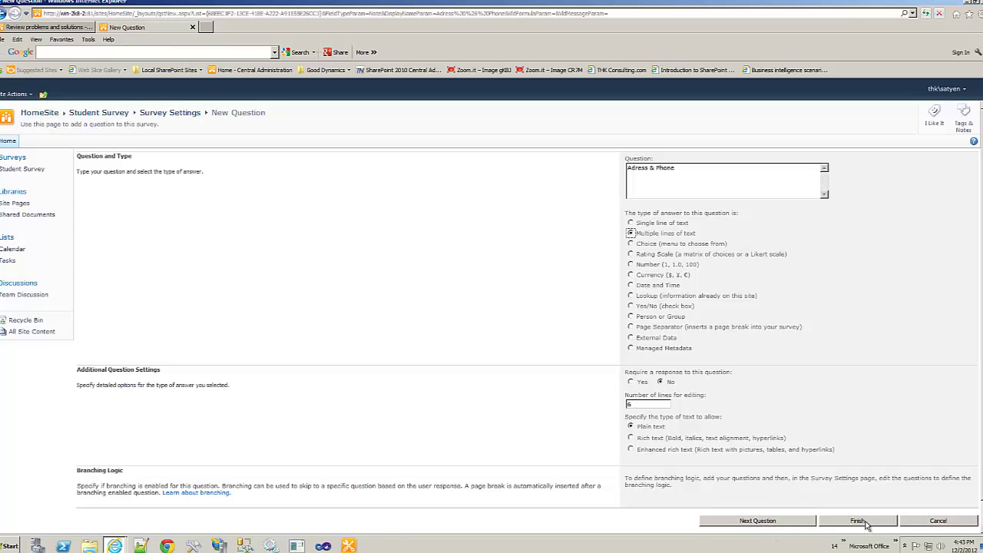
left_click(859, 520)
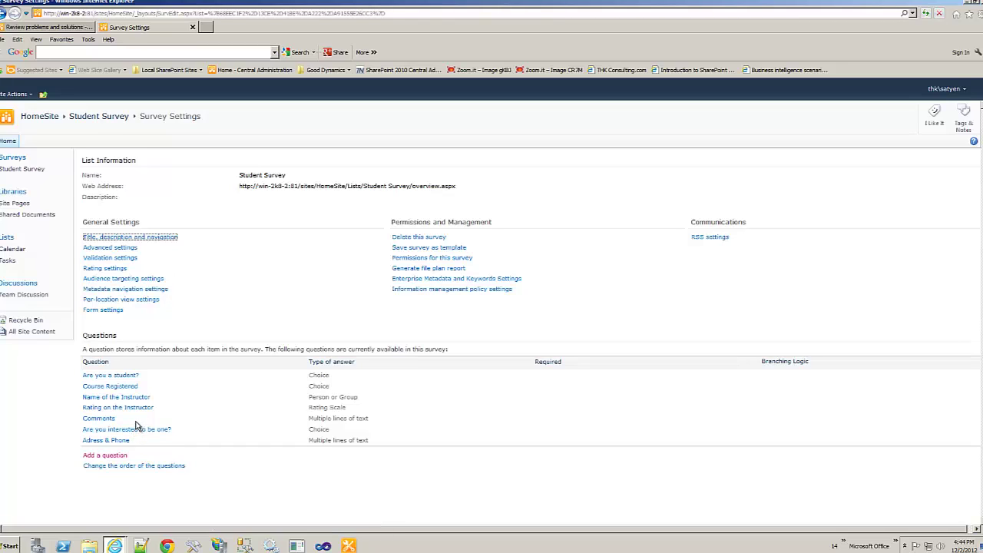
Step: Edit 'Are you a student?' and set Jump To: Yes→Course Registered, No→interest question, In Future→Adress & Phone
left_click(115, 378)
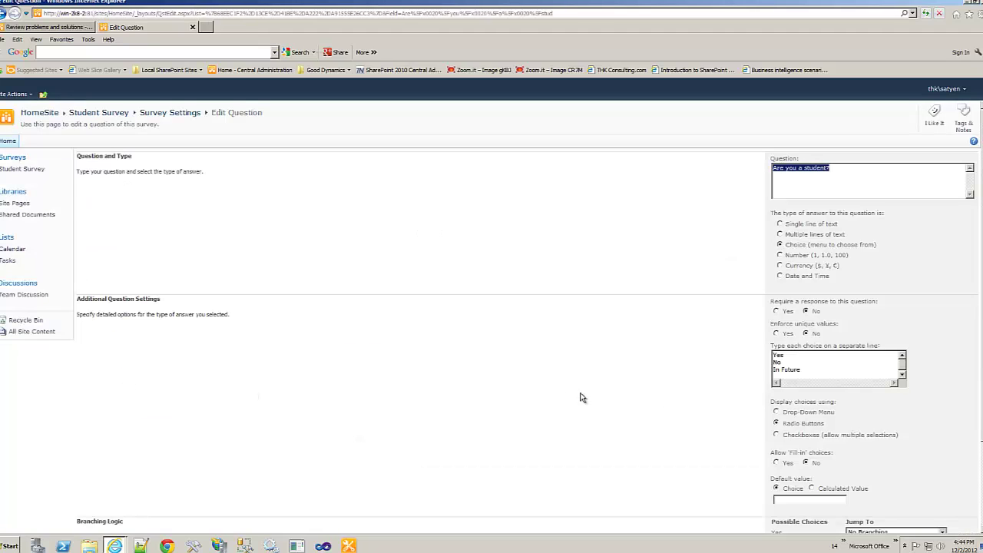
scroll(934, 485, "down", 3)
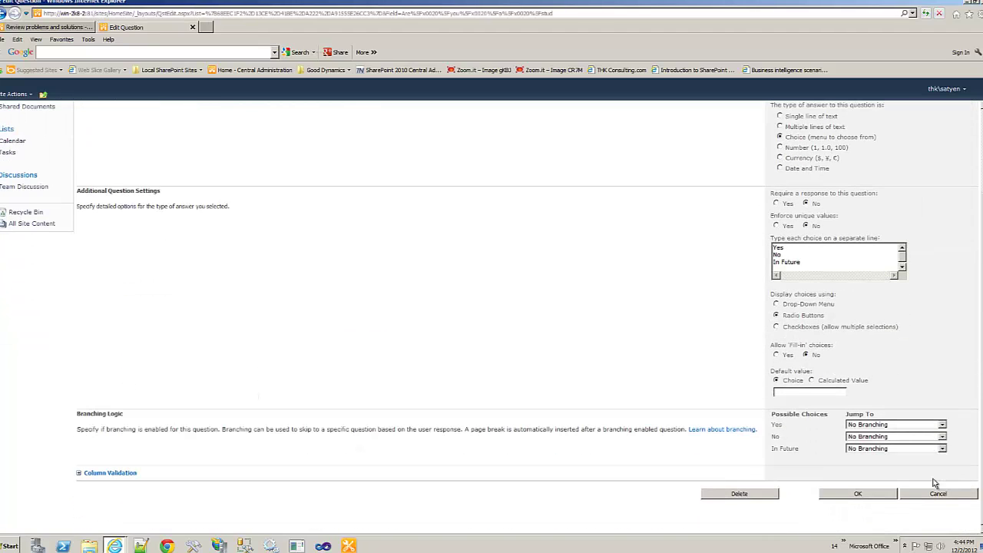
left_click(943, 425)
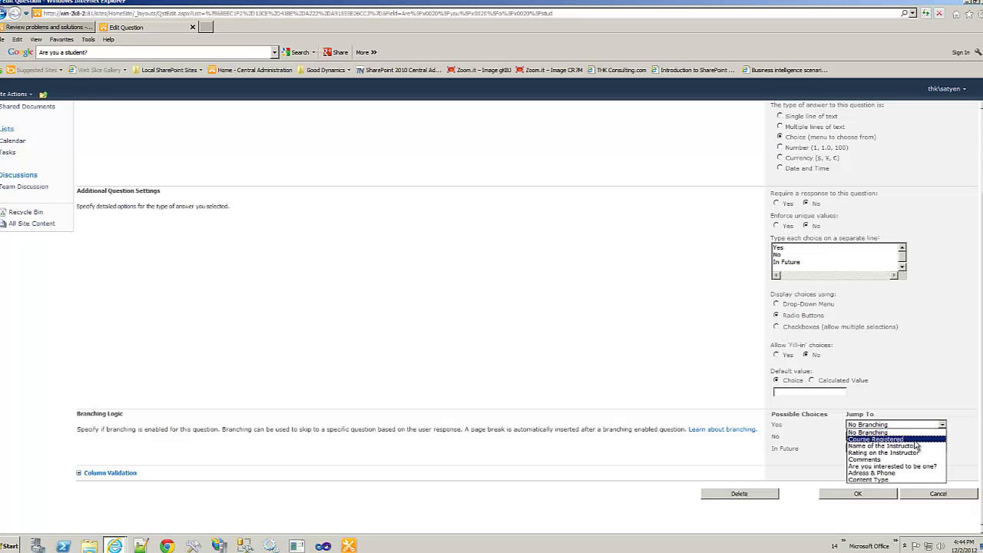
left_click(915, 441)
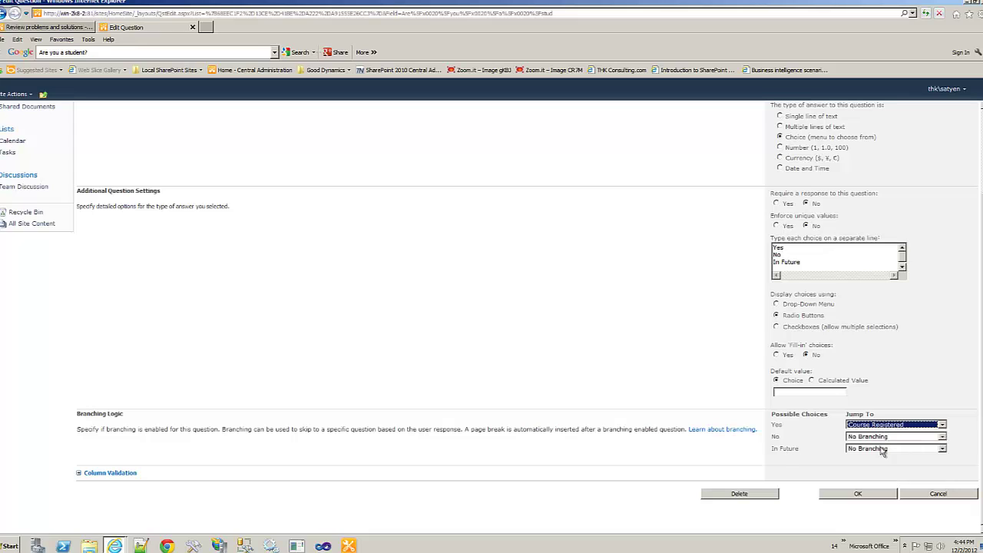
left_click(943, 438)
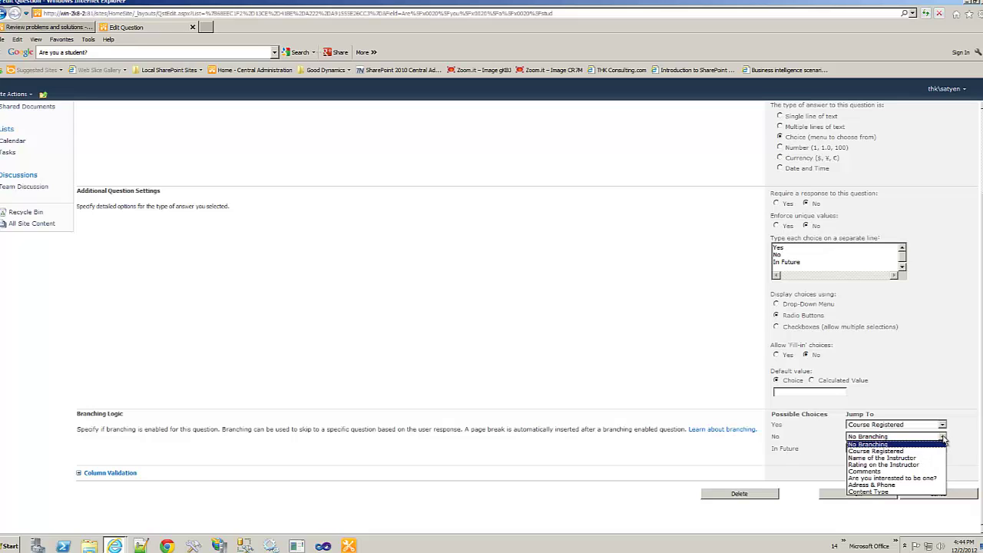
left_click(936, 480)
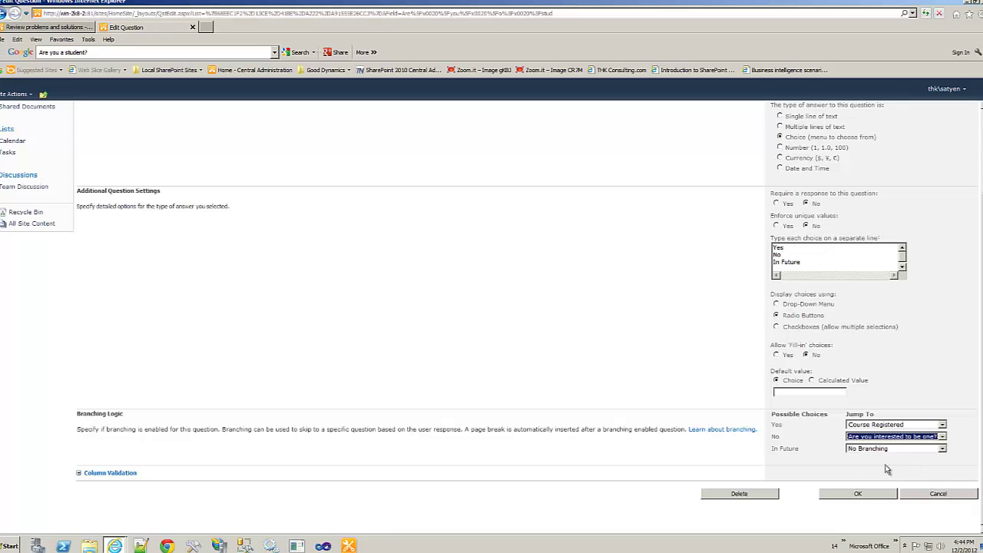
left_click(943, 450)
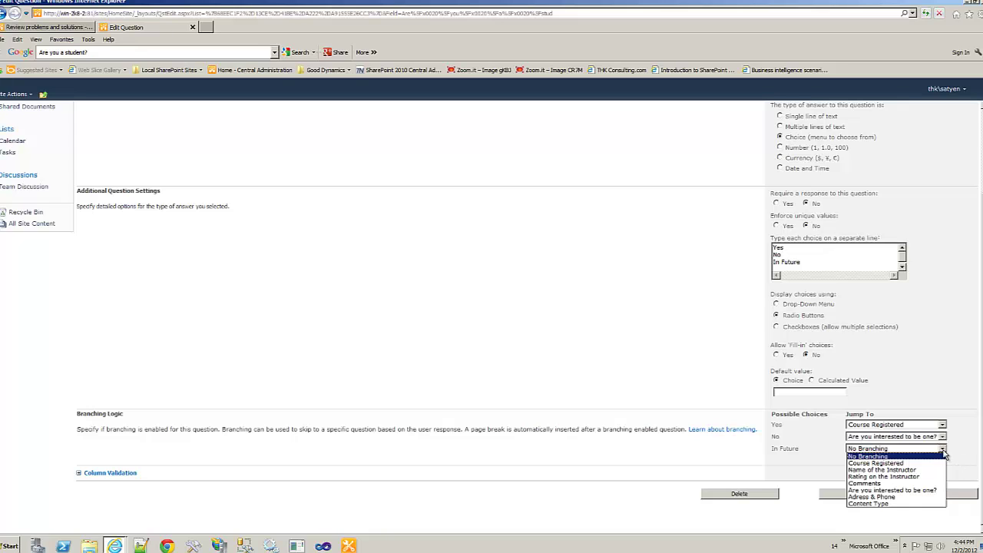
left_click(937, 498)
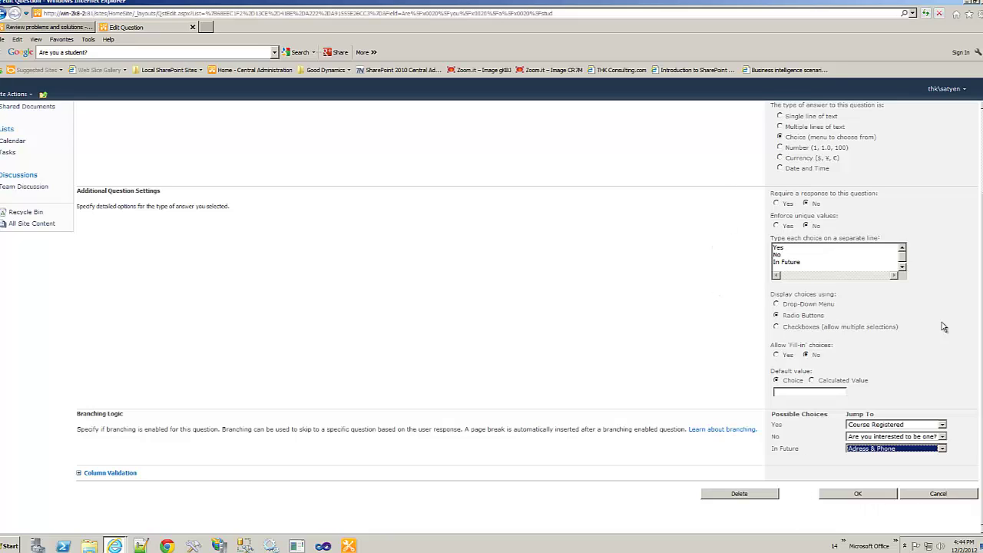
scroll(937, 321, "up", 1)
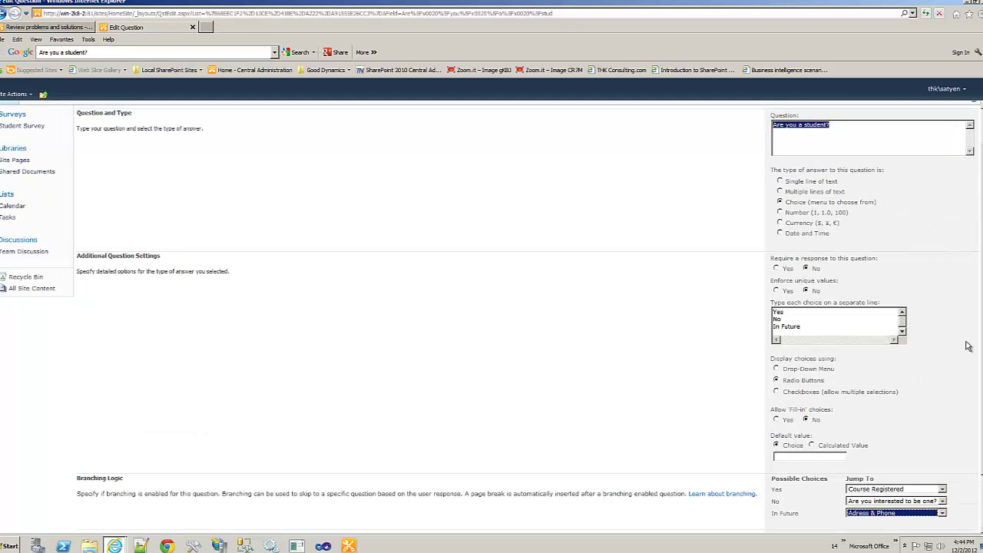
scroll(966, 280, "down", 1)
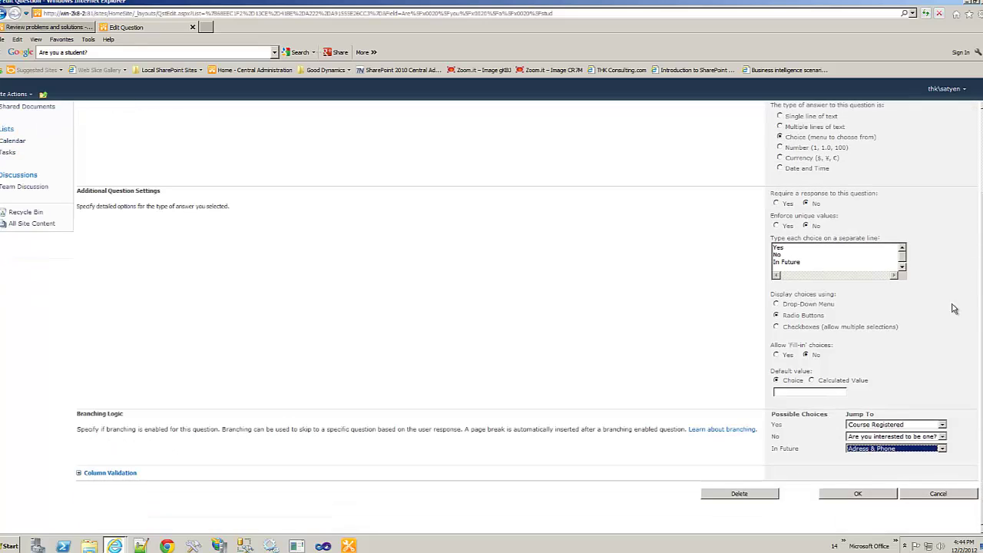
Step: Confirm the student question's branching, then reopen Survey Settings from the Student Survey breadcrumb
left_click(859, 495)
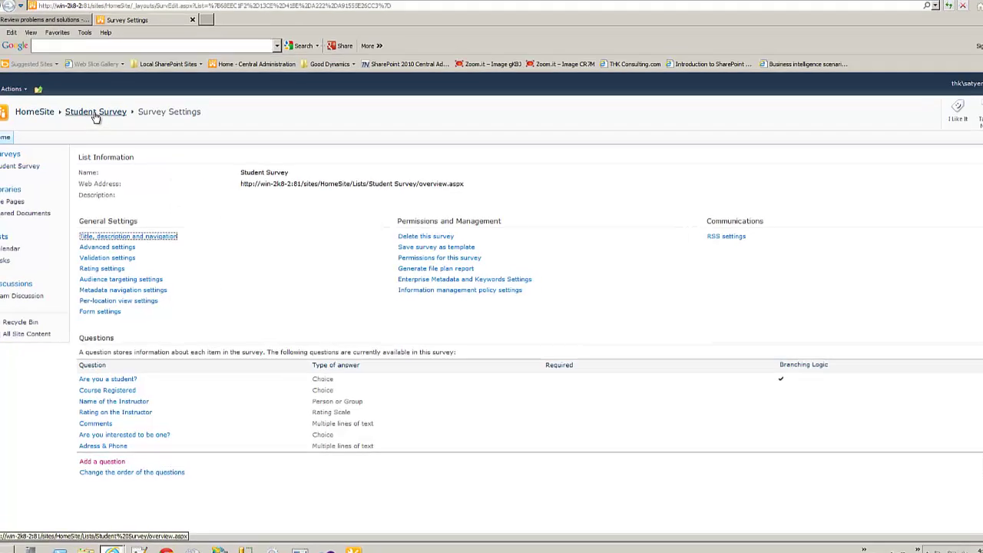
left_click(96, 113)
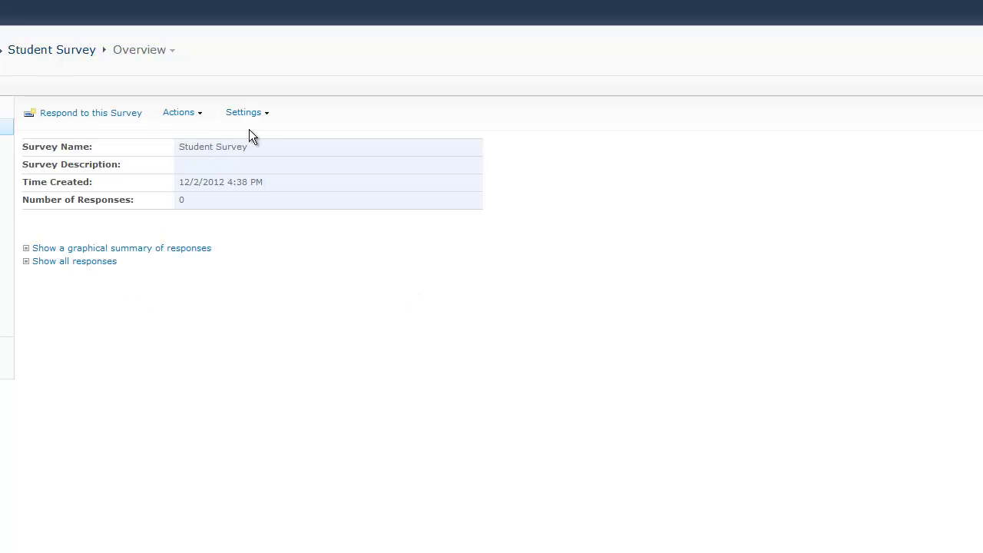
left_click(267, 116)
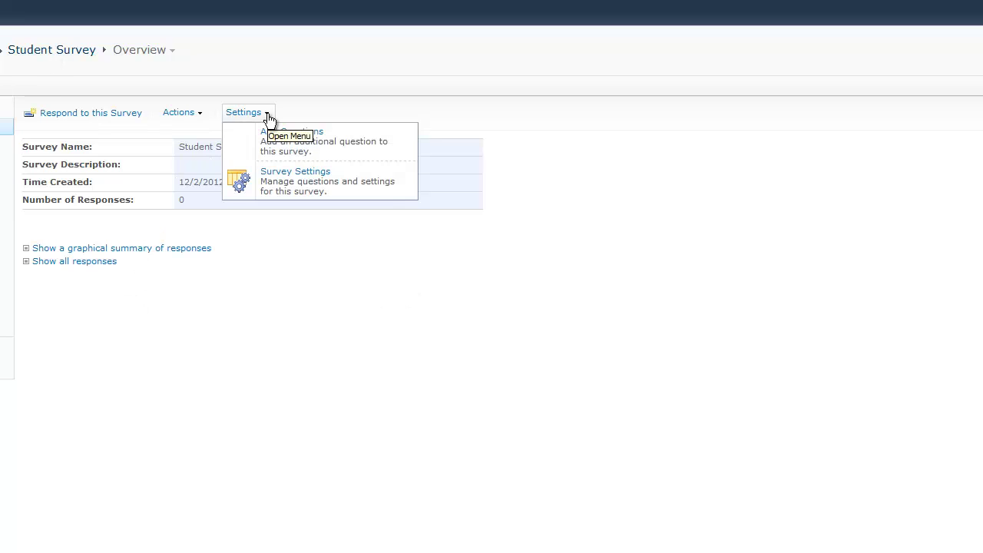
left_click(296, 183)
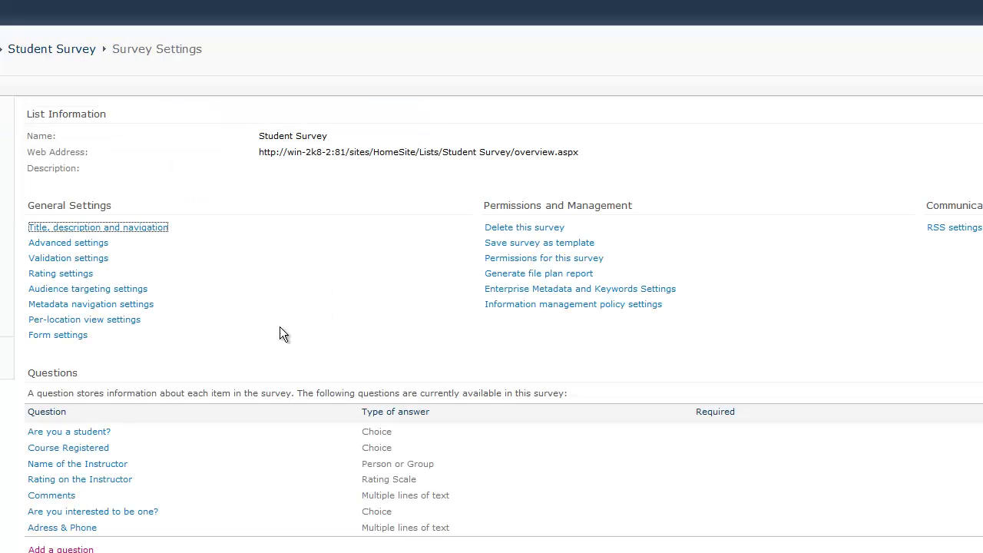
Step: Set 'Allow multiple responses' to Yes in the survey's title, description and navigation settings
left_click(109, 230)
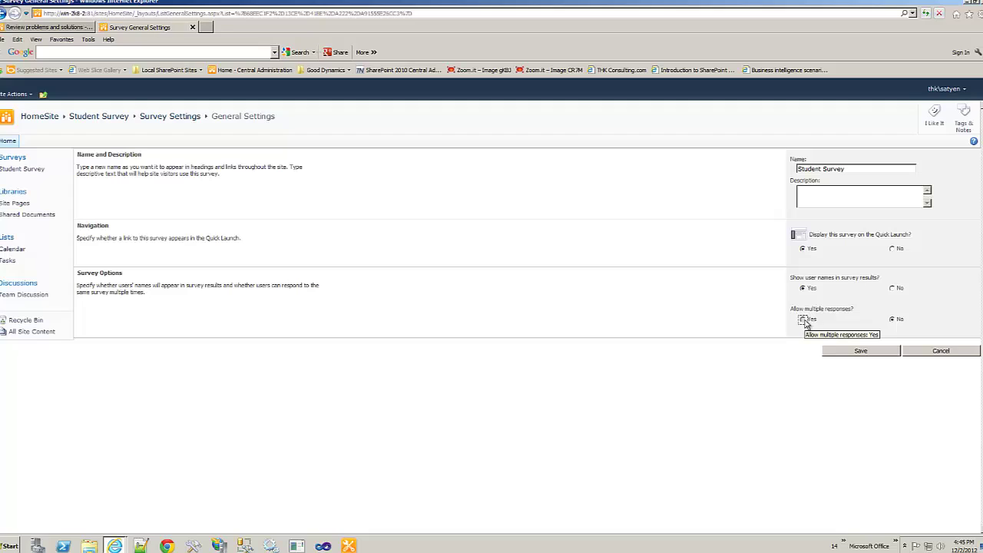
left_click(802, 319)
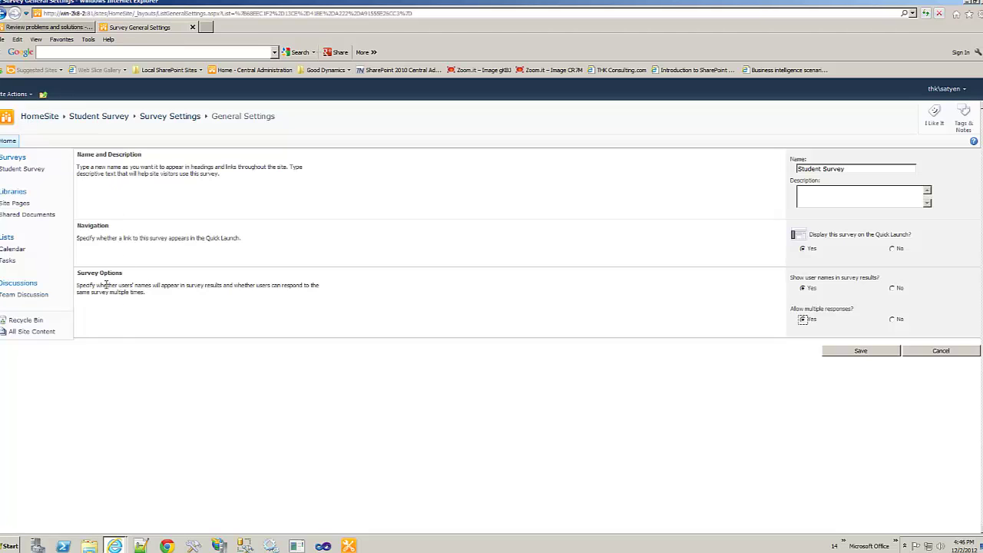
left_click(862, 352)
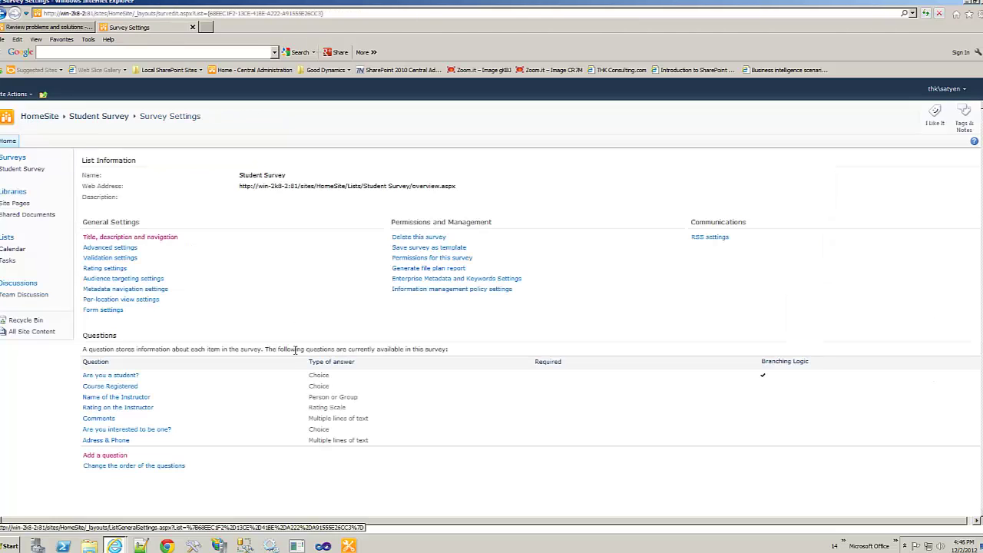
left_click(162, 240)
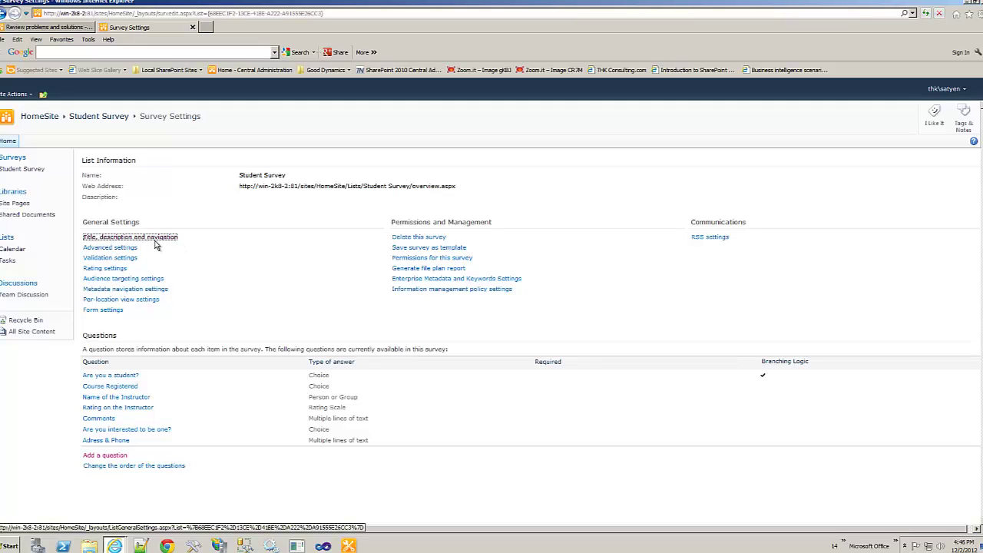
left_click(156, 243)
Step: Start a new survey response and answer Yes to 'Are you a student?'
left_click(110, 116)
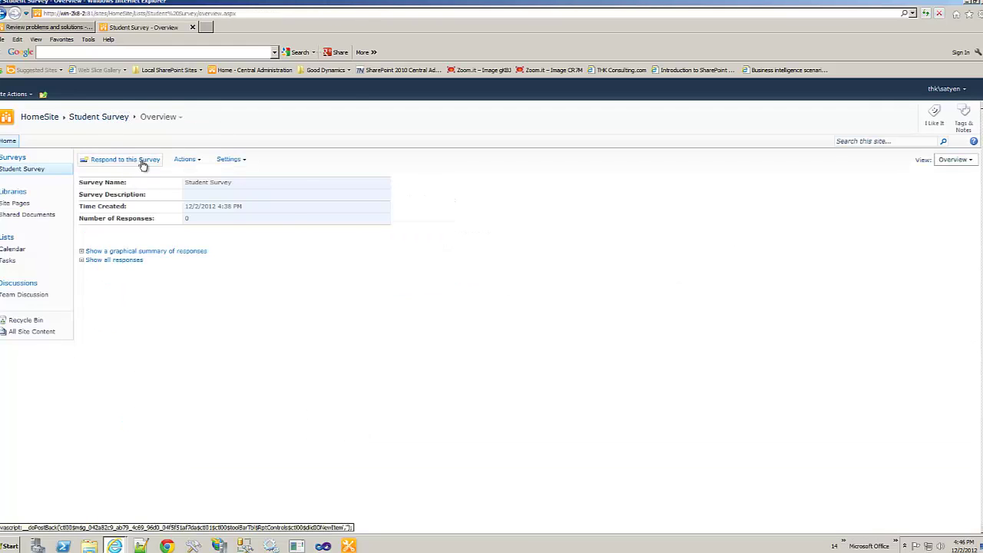
left_click(126, 163)
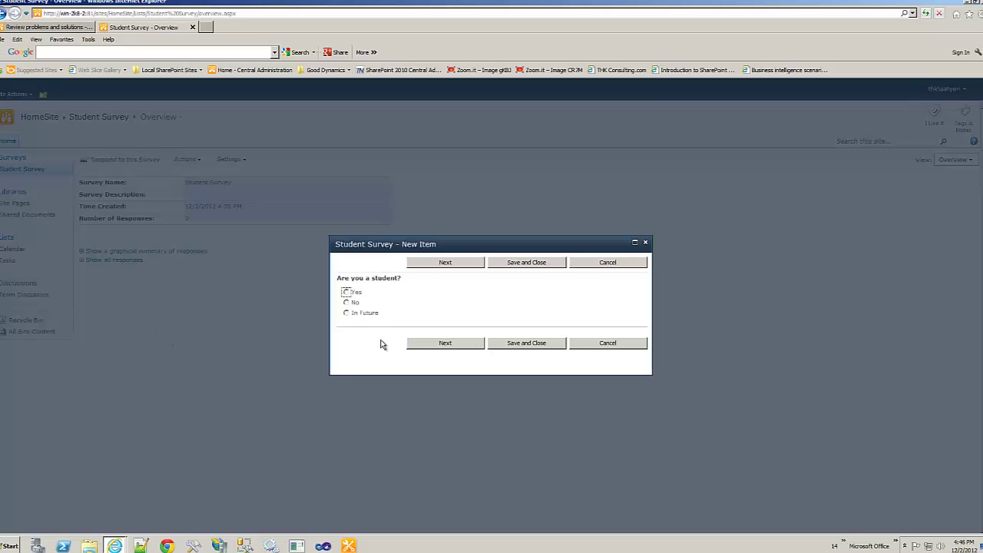
left_click(346, 294)
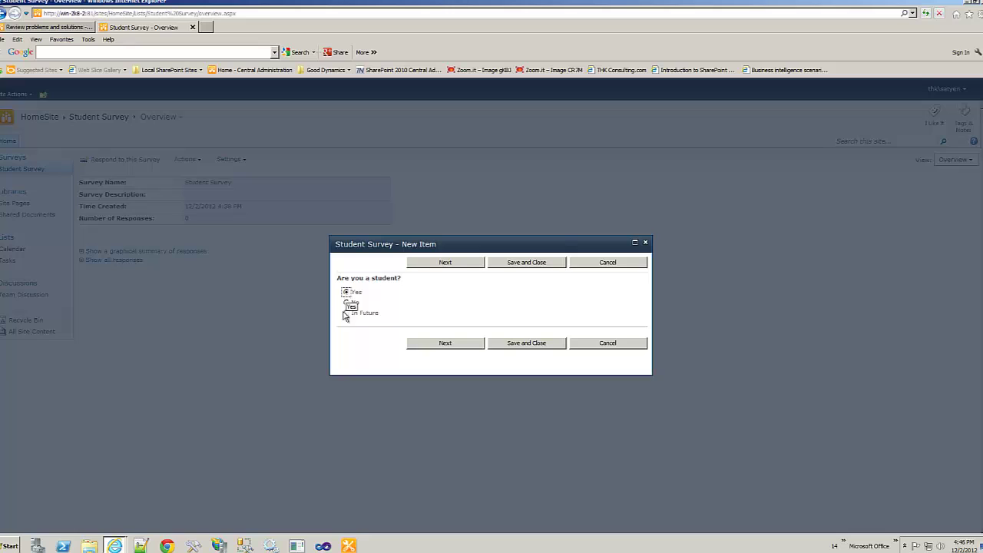
left_click(465, 343)
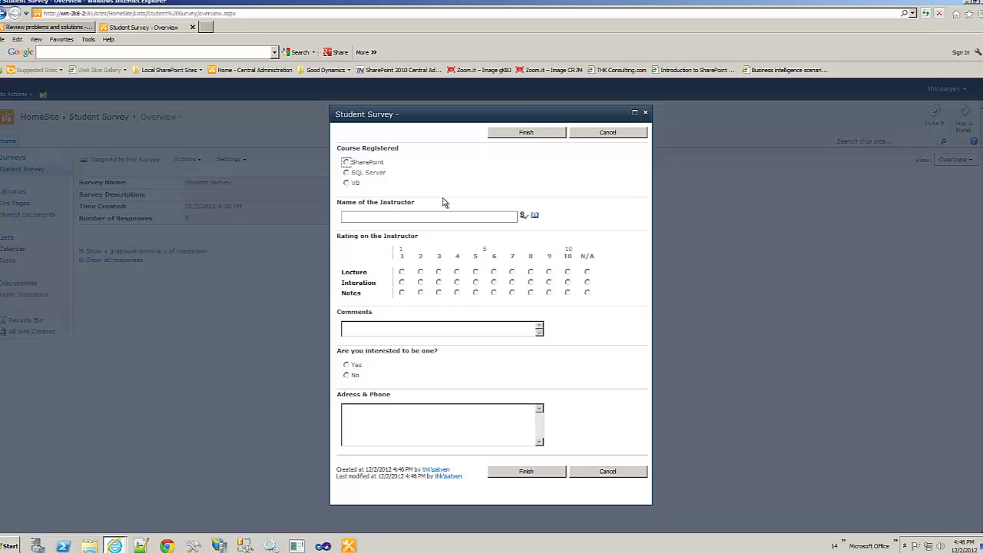
Step: Choose SharePoint as the course and pick Instructor SharePoint from the directory
left_click(350, 163)
left_click(535, 218)
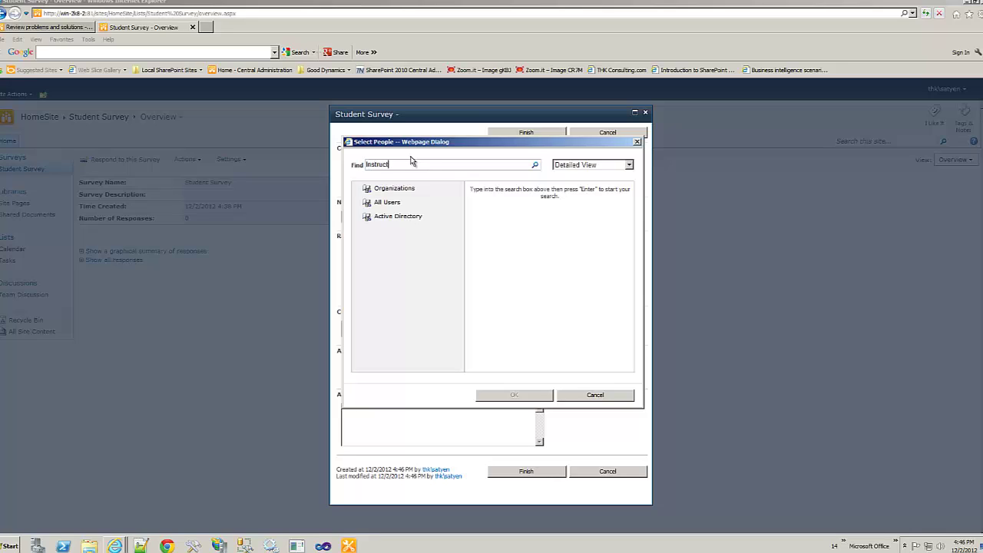
left_click(535, 167)
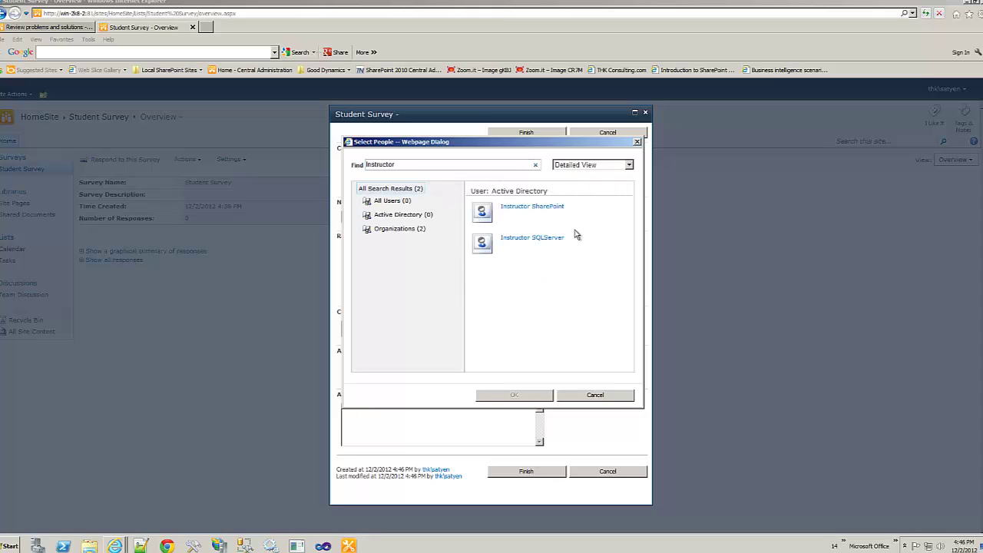
left_click(486, 214)
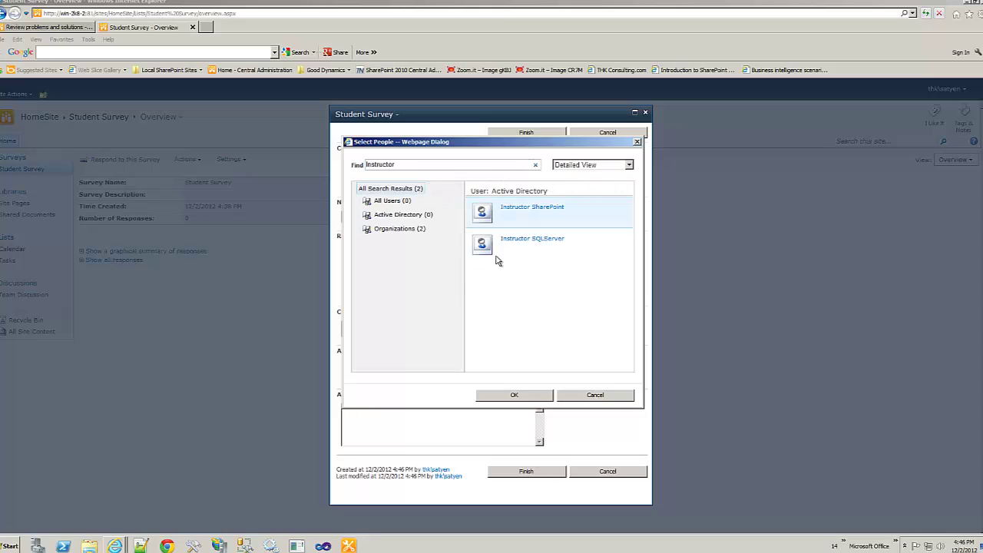
left_click(511, 394)
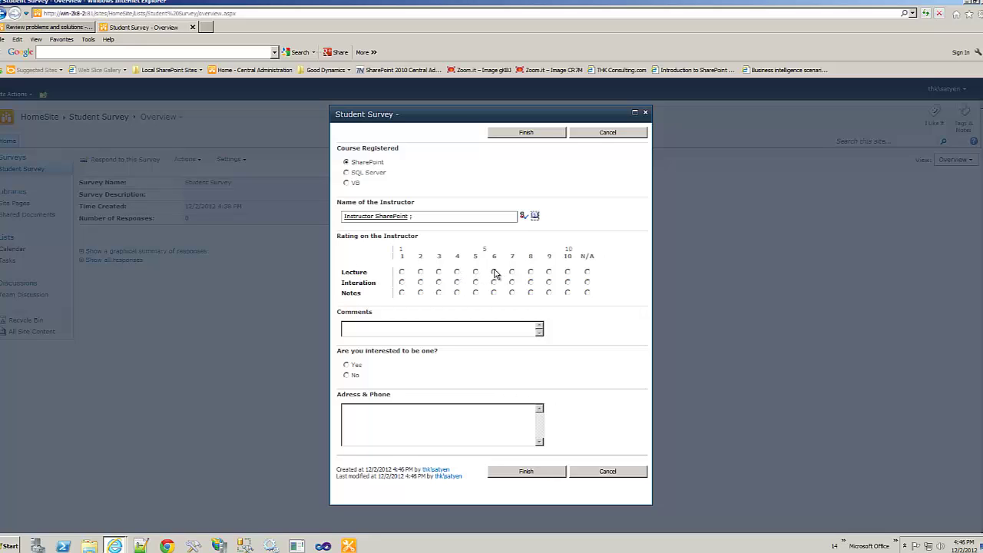
Step: Rate Lecture 6, Interation 4 and Notes 8, then begin the Comments answer
left_click(494, 273)
left_click(457, 284)
left_click(531, 293)
left_click(384, 326)
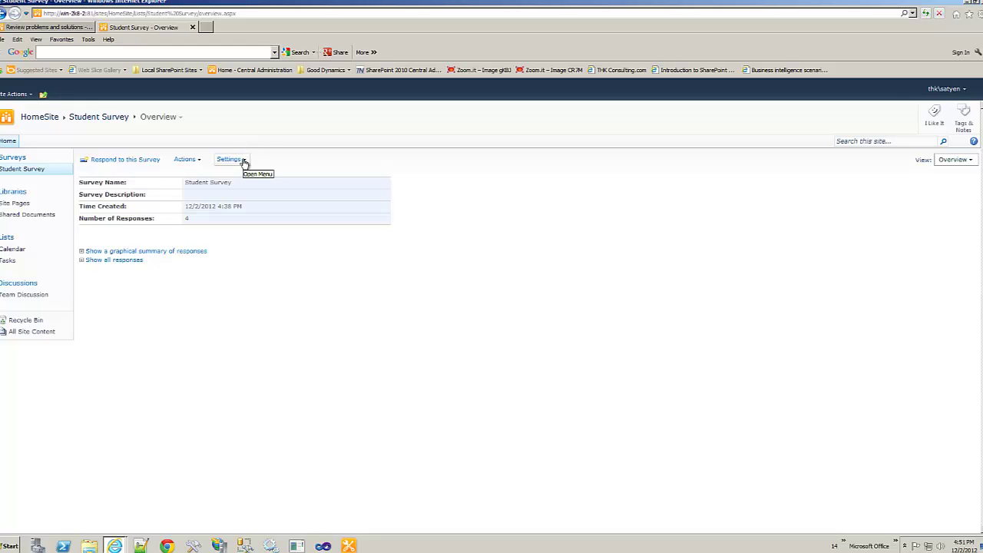
Step: Edit the Comments question so any response jumps to Content Type
left_click(242, 161)
left_click(255, 210)
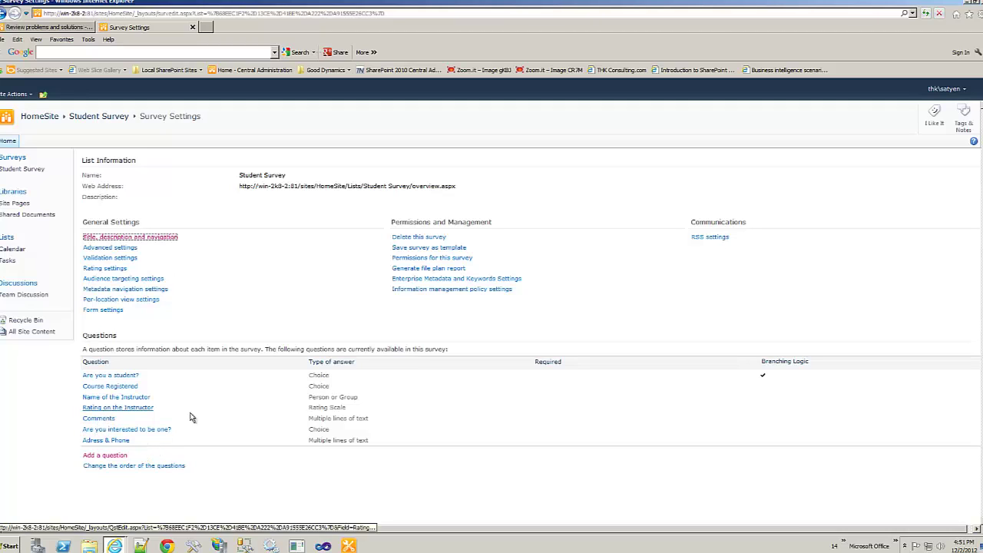
left_click(108, 419)
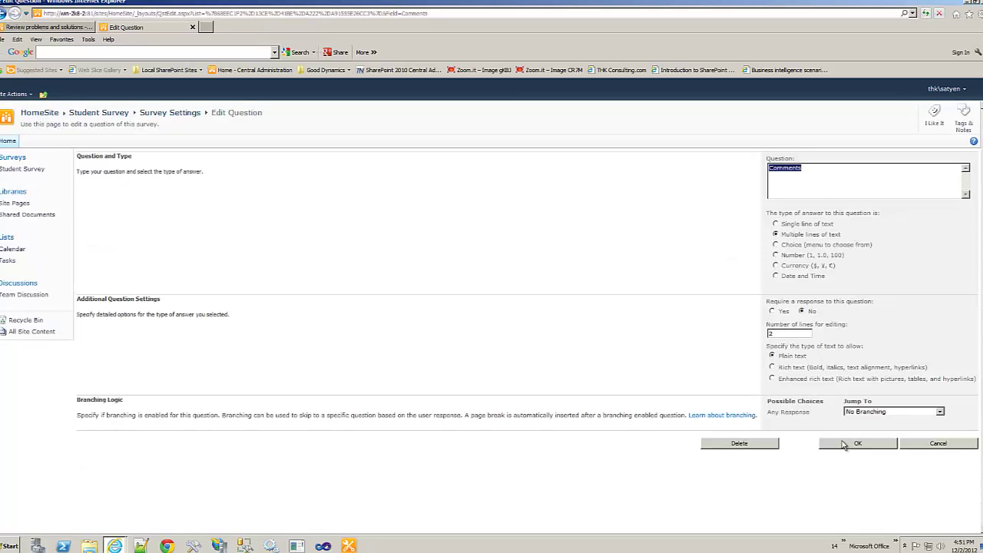
left_click(941, 414)
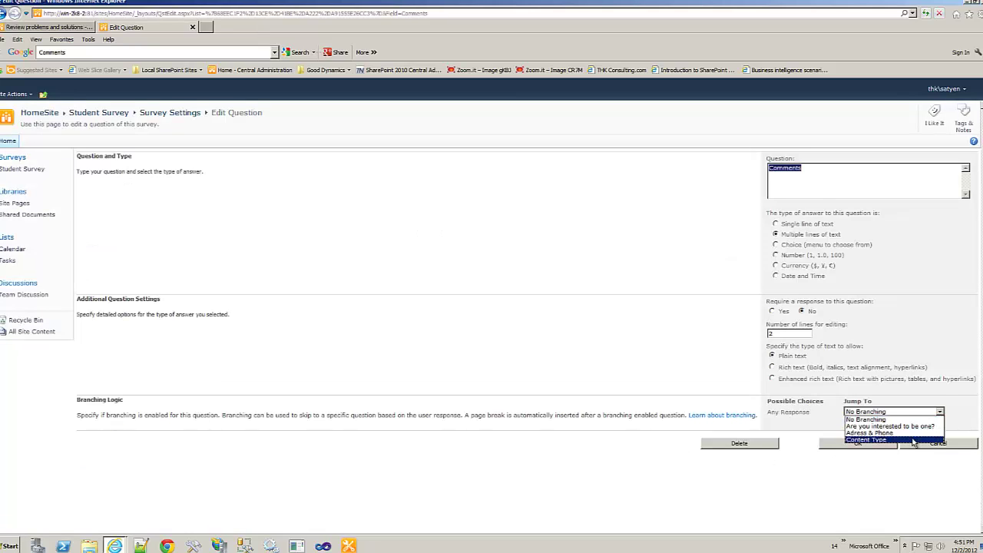
left_click(876, 423)
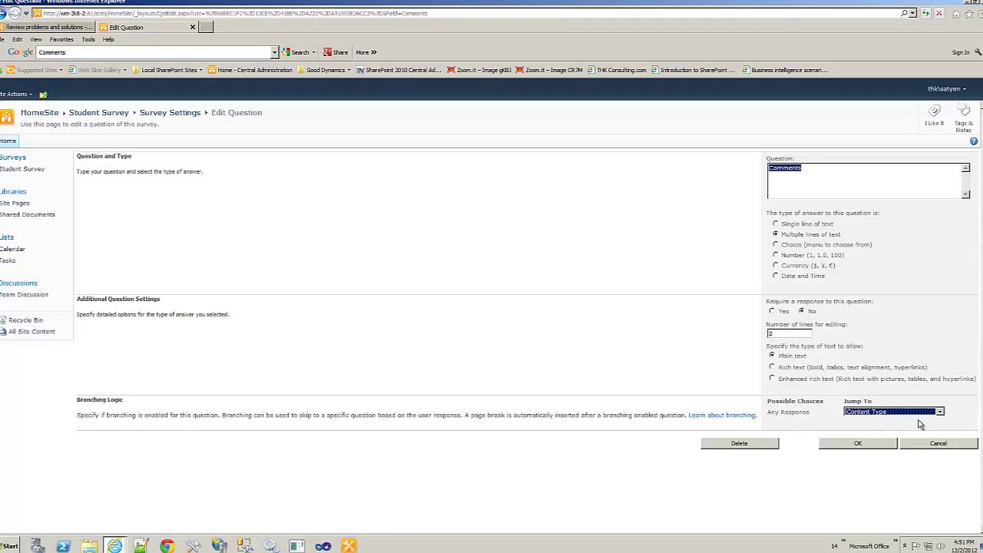
left_click(858, 444)
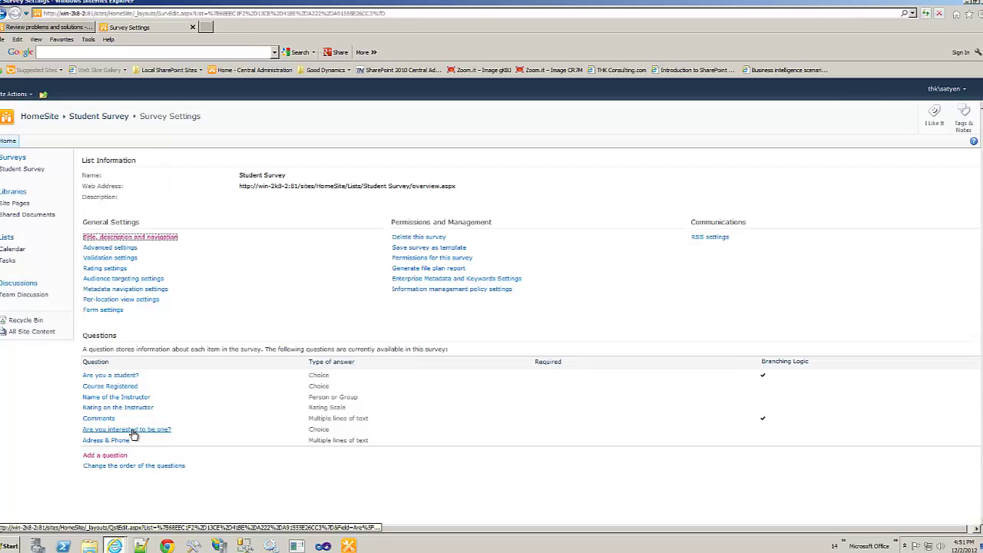
Step: Make 'Are you interested to be one?' jump Yes to Adress & Phone and No to Content Type
left_click(133, 432)
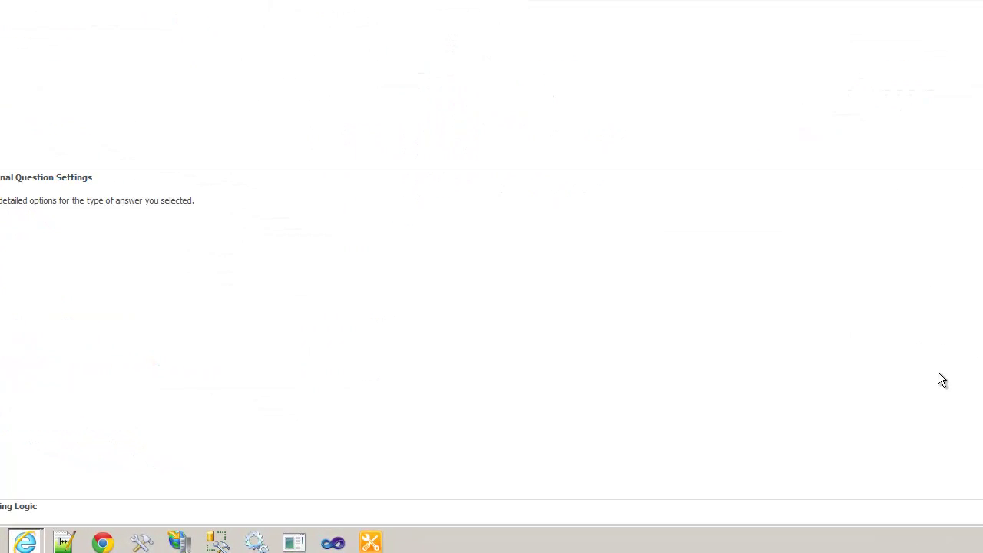
scroll(978, 493, "down", 2)
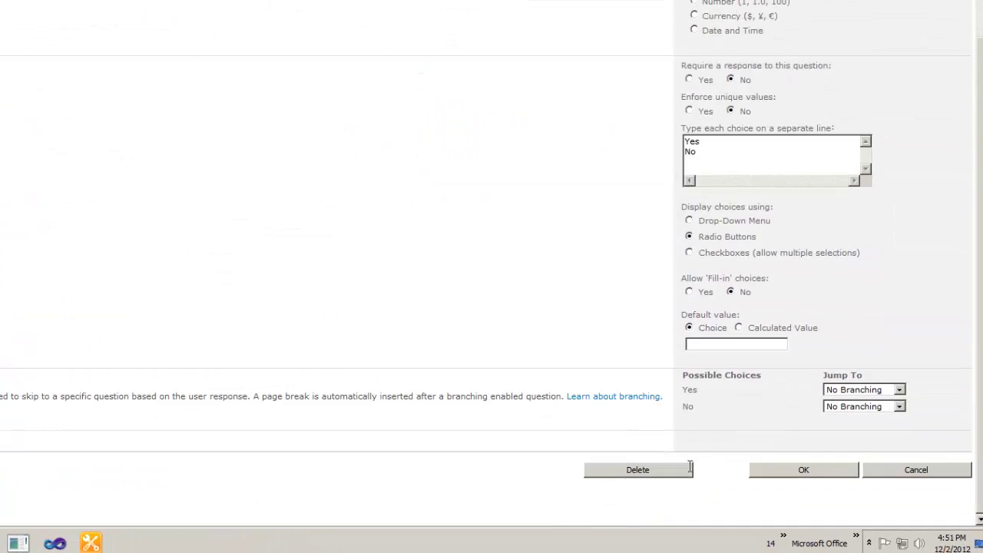
left_click(898, 390)
left_click(894, 408)
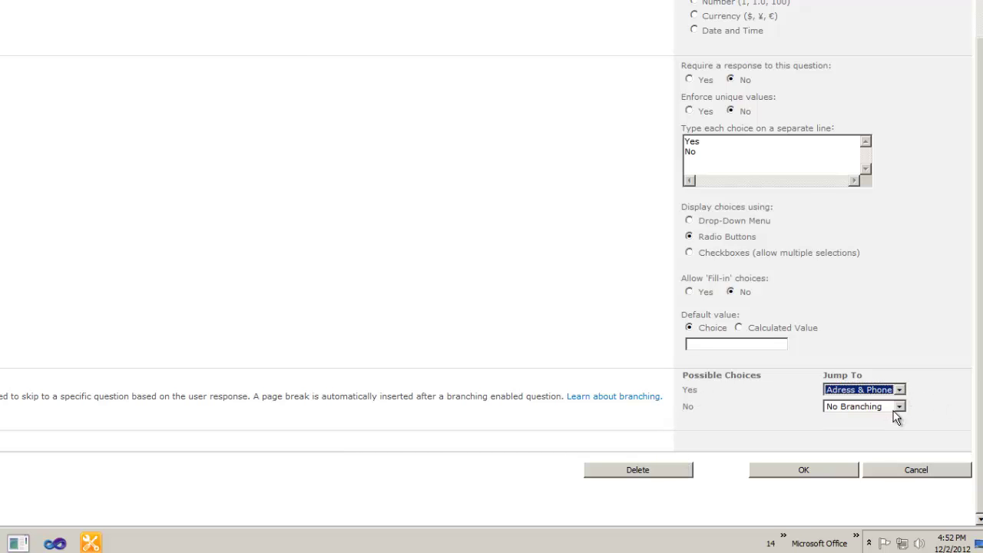
left_click(899, 406)
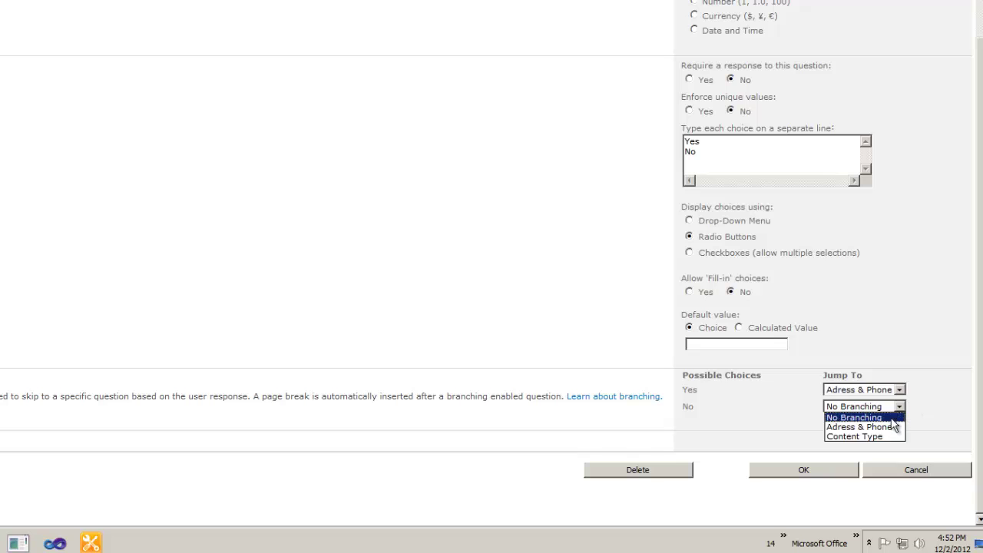
left_click(884, 435)
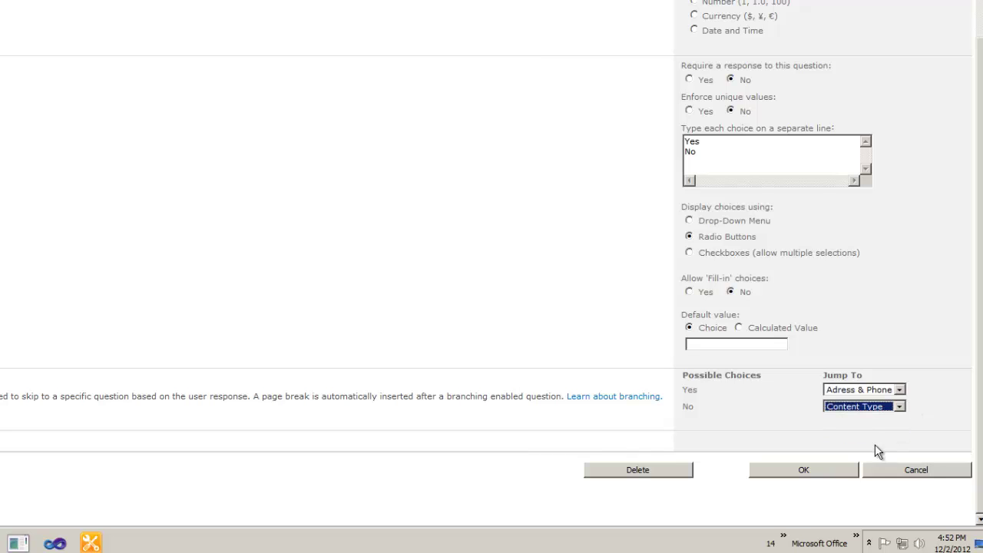
left_click(803, 471)
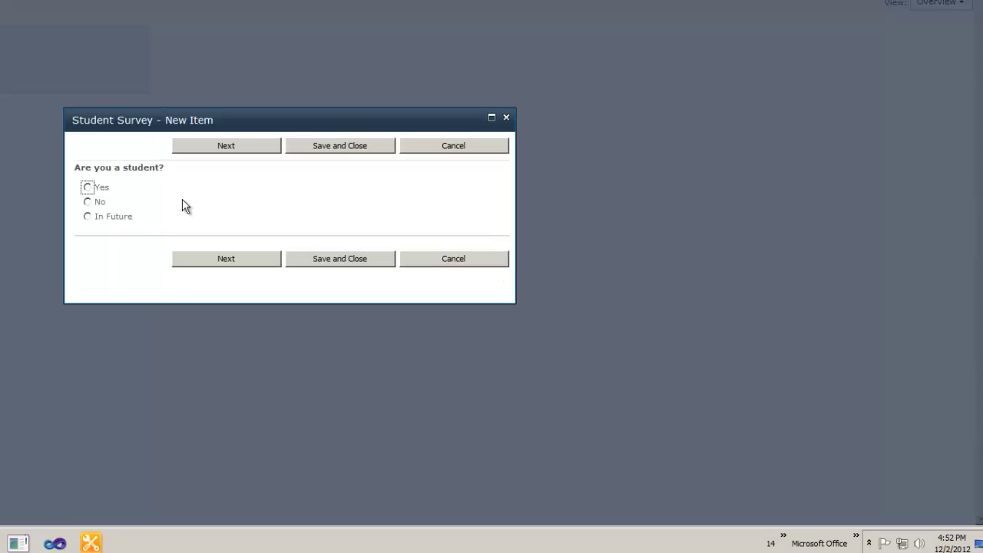
Step: Answer Yes to 'Are you a student?' and choose SharePoint as the registered course
left_click(89, 187)
left_click(208, 260)
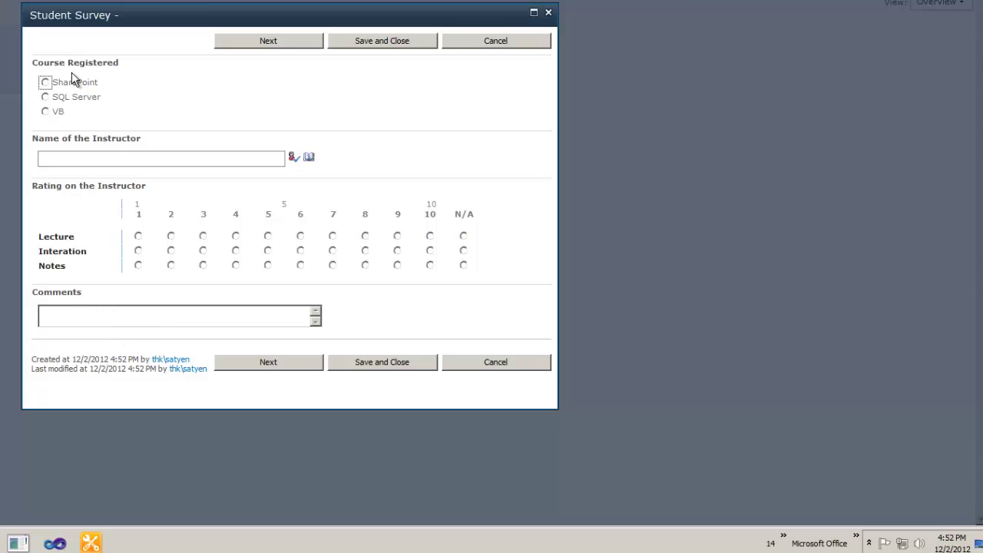
left_click(45, 82)
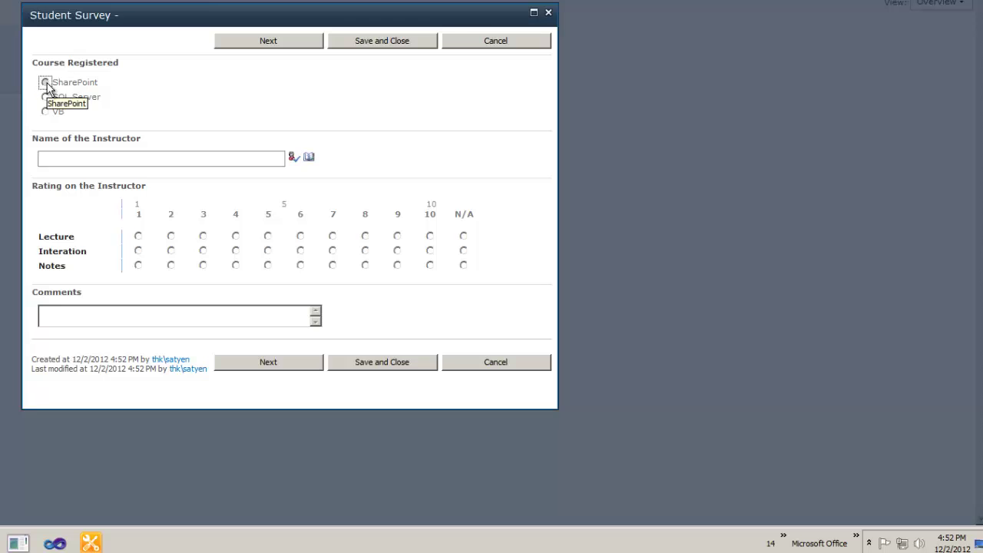
Step: Search the directory for 'instructor' and select Instructor SharePoint
left_click(309, 157)
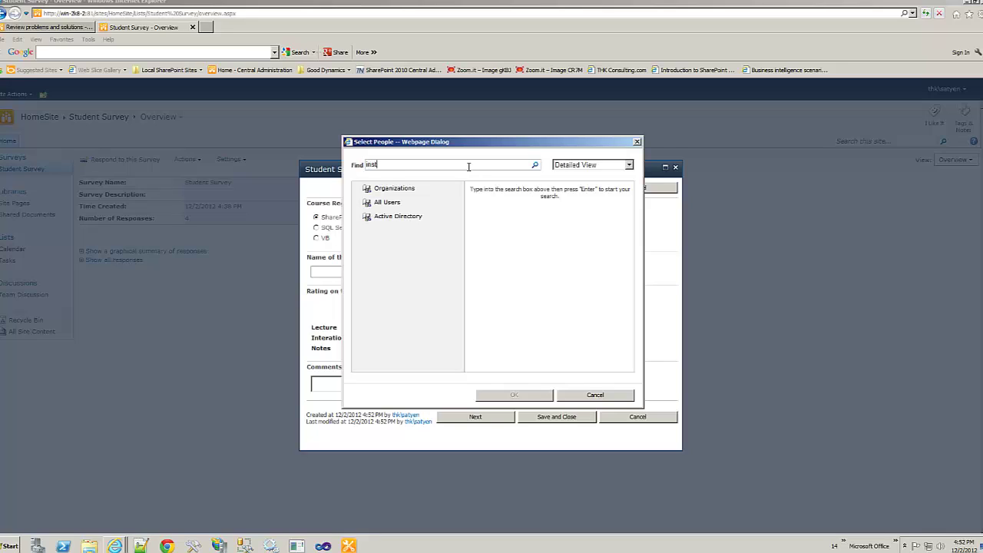
type("instructor")
left_click(535, 164)
left_click(513, 206)
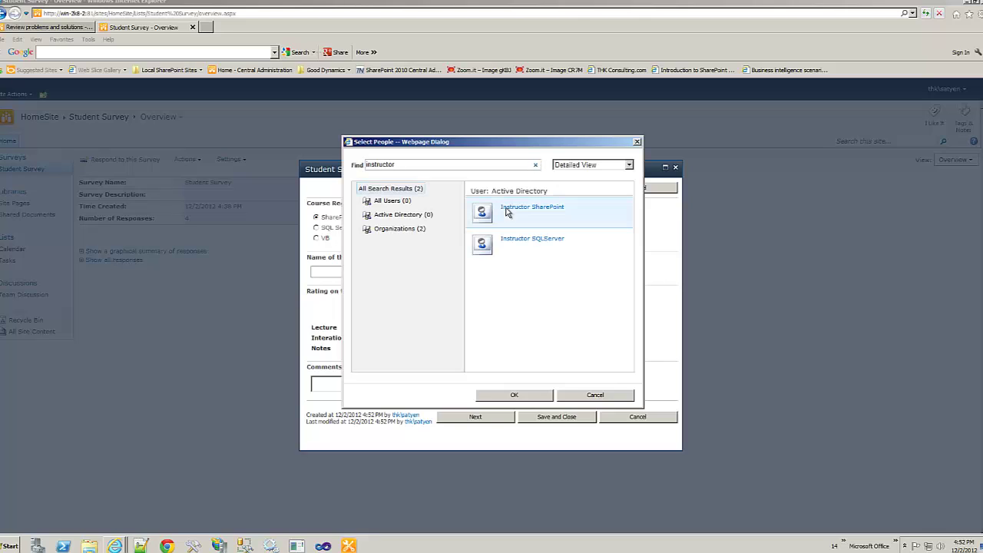
left_click(509, 396)
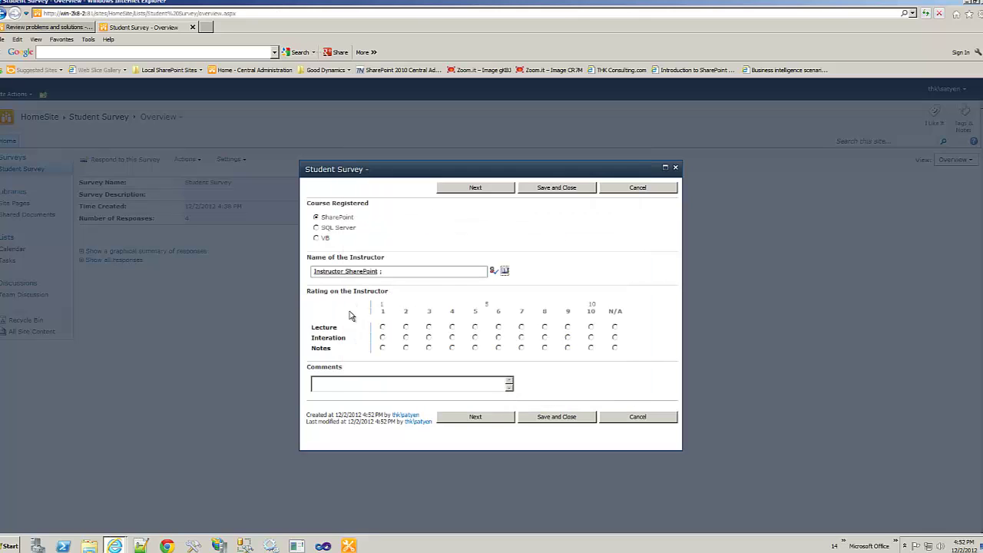
Step: Rate Interation 5 and Notes 6, comment 'Cool', and save the response
left_click(475, 338)
left_click(498, 347)
left_click(390, 384)
left_click(559, 420)
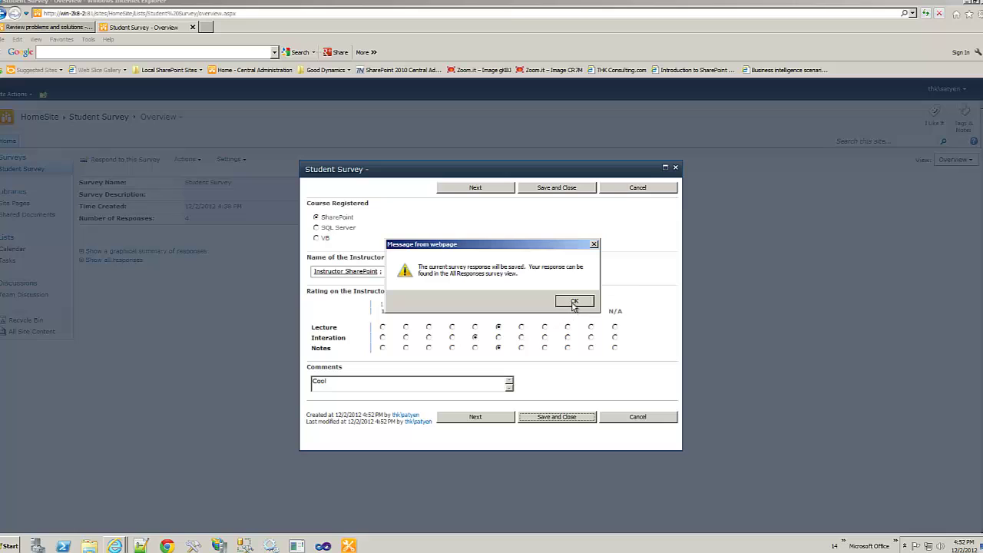
left_click(574, 302)
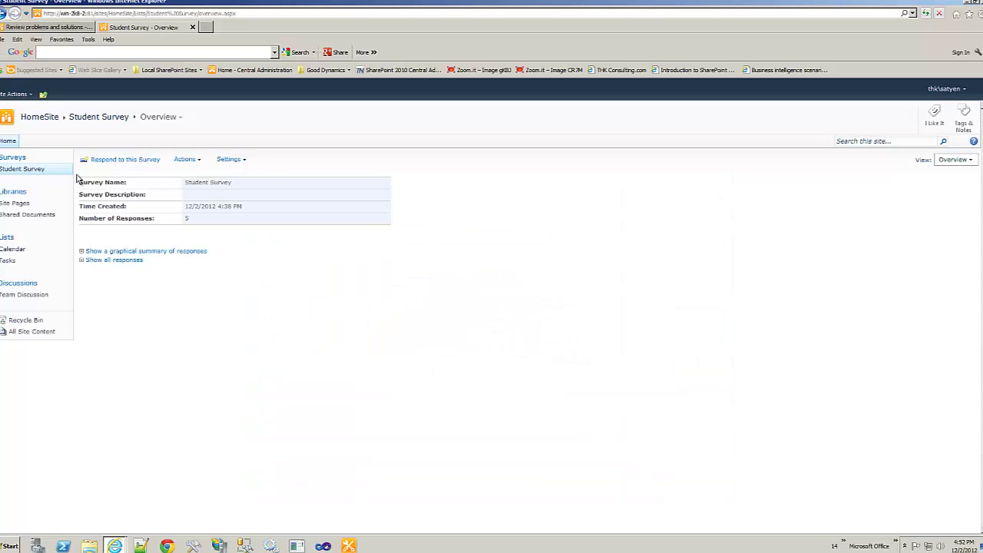
Step: Submit a response answering No, then Yes to interest, with address '123 main'
left_click(146, 160)
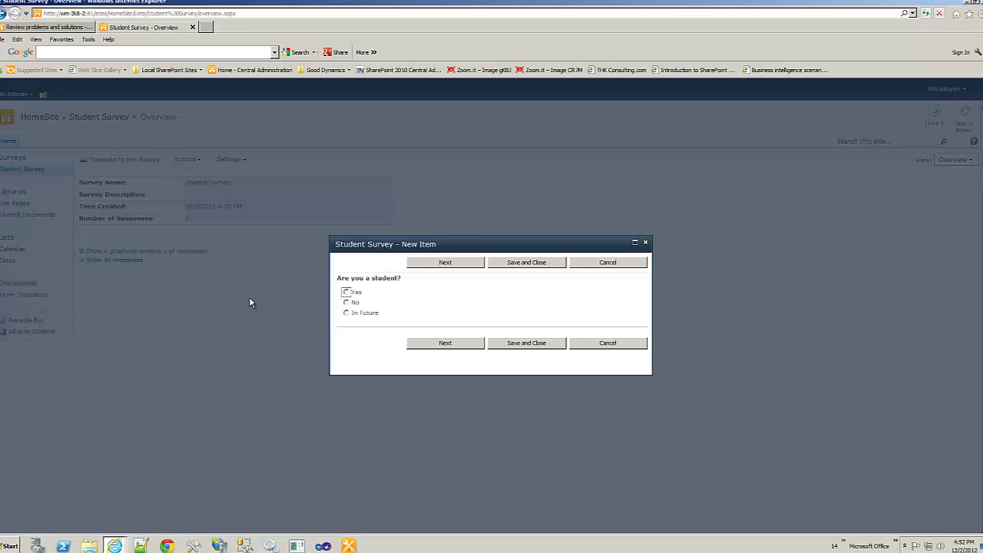
left_click(348, 303)
left_click(433, 347)
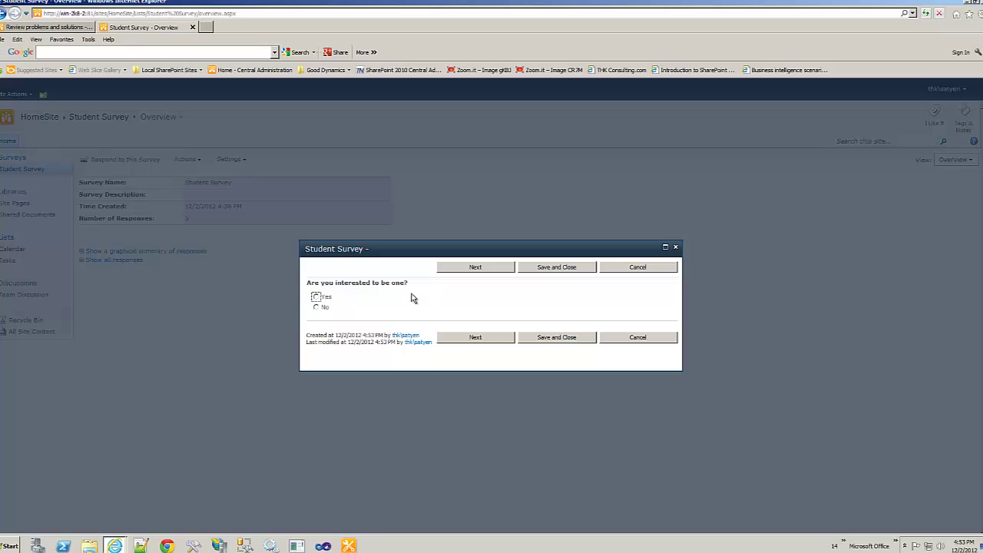
left_click(316, 296)
left_click(462, 338)
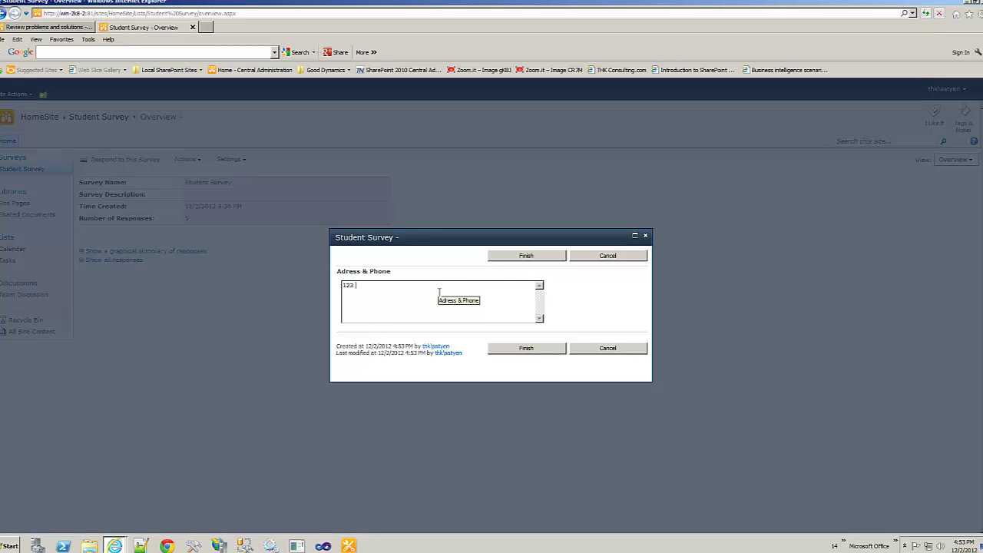
type("123 main street")
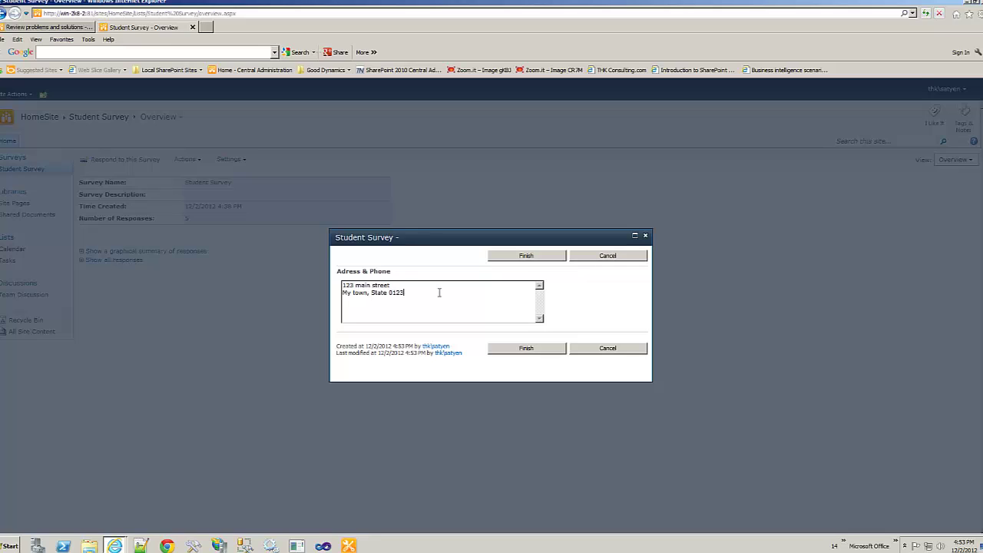
left_click(517, 350)
Step: Submit another response answering In Future, which skips straight to Adress & Phone
left_click(105, 167)
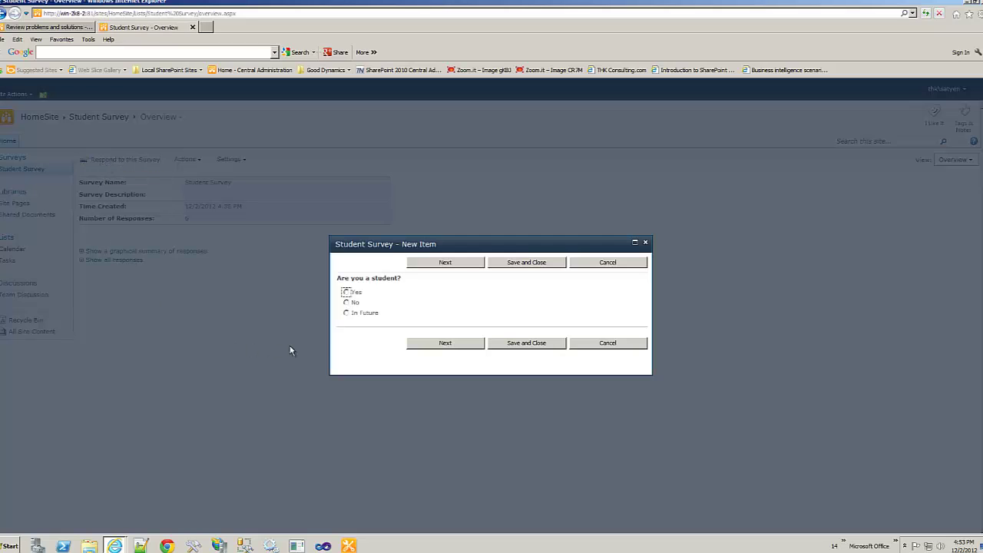
left_click(346, 314)
left_click(421, 347)
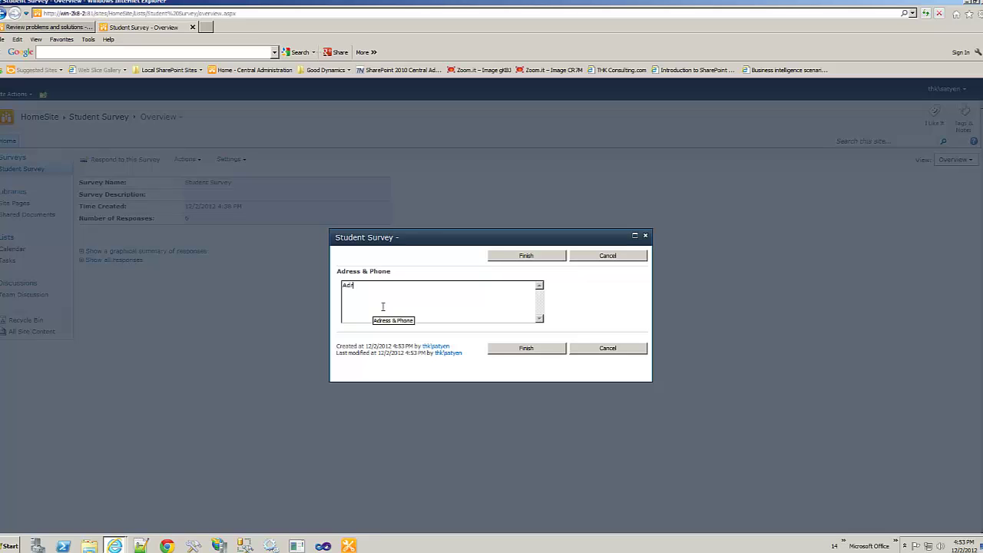
left_click(492, 352)
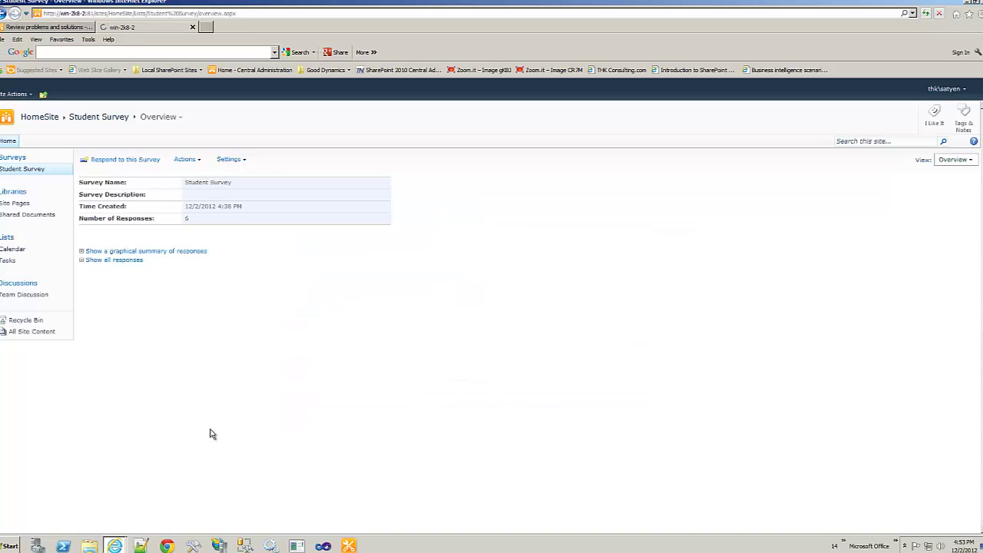
left_click(121, 260)
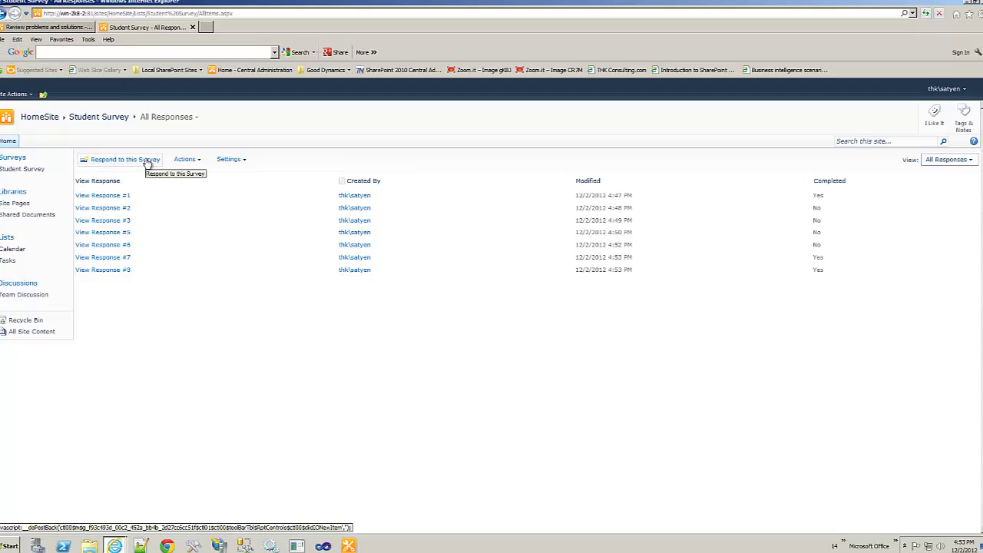
left_click(113, 121)
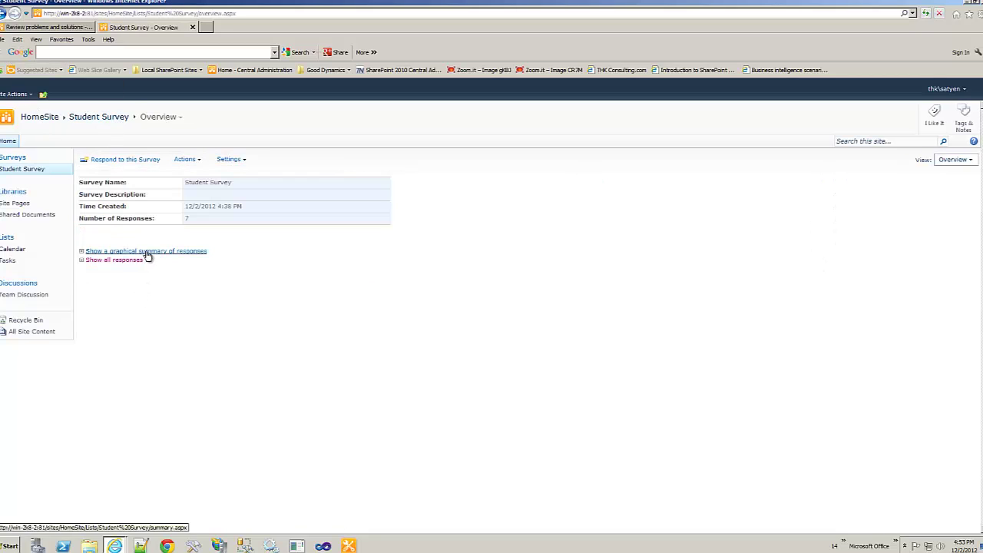
Step: Open the graphical summary and scroll through its charts showing Yes, No and In Future at 33% each
left_click(147, 252)
scroll(540, 349, "down", 5)
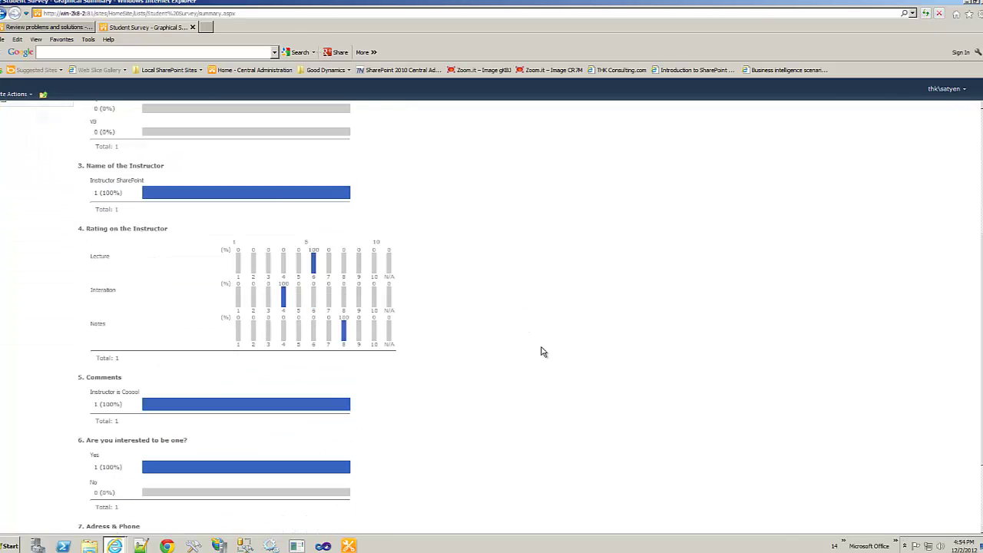
scroll(539, 350, "up", 5)
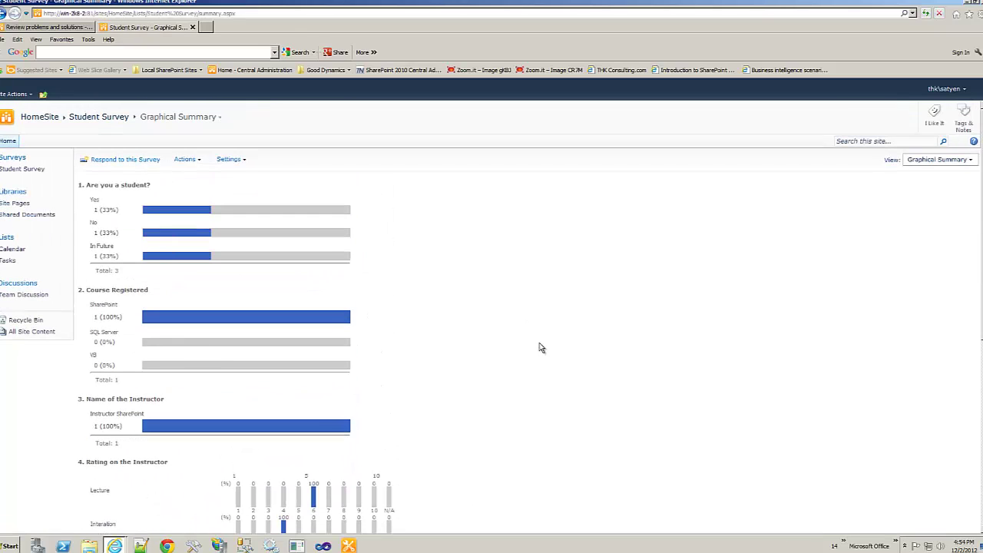